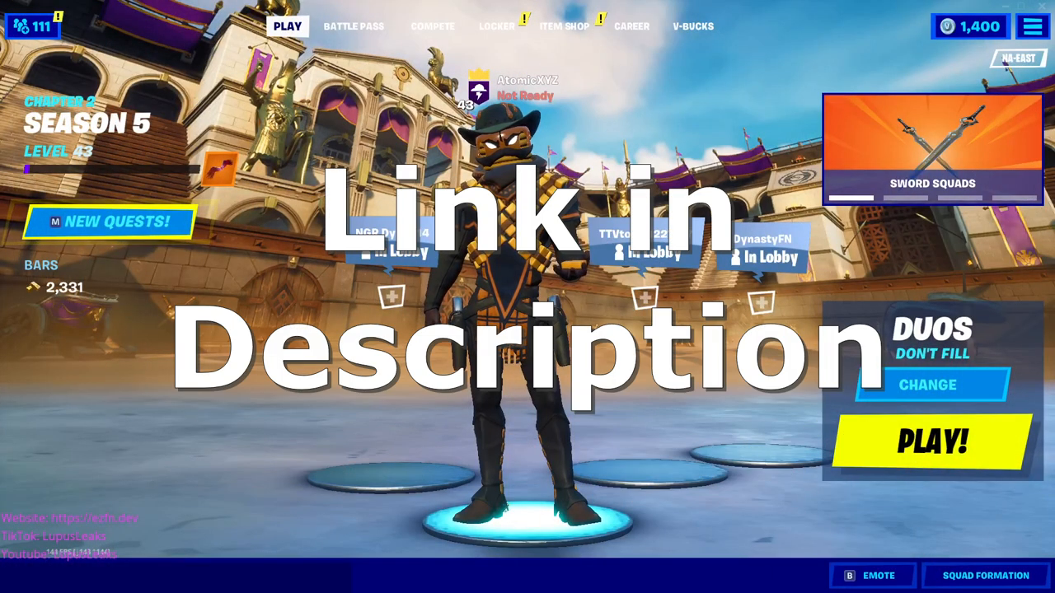
Step: Leave the Fortnite lobby via the Start menu and switch over to Discord
{"action": "key", "text": "super"}
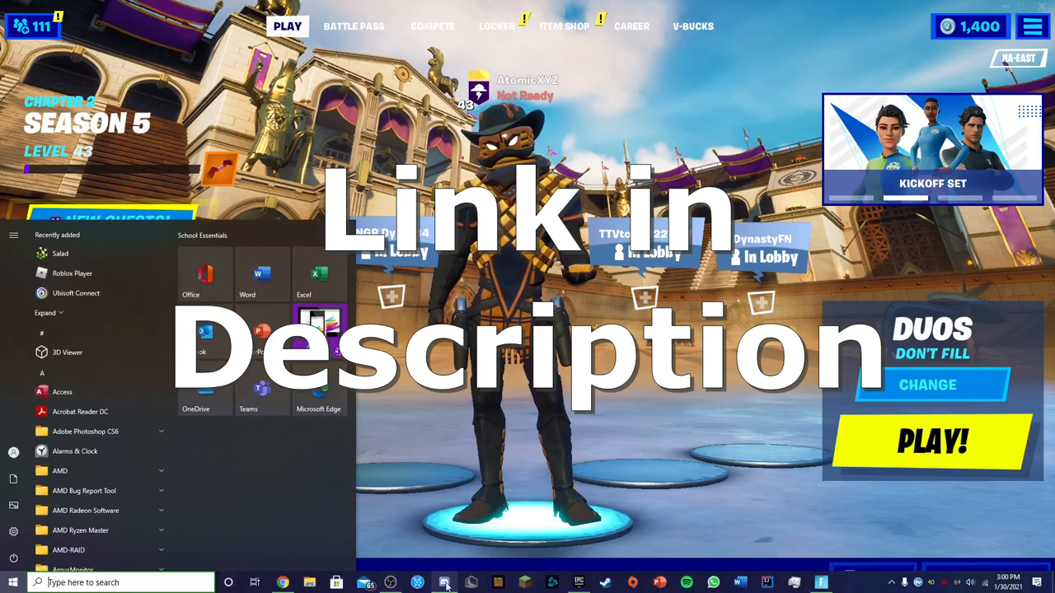
{"action": "left_click", "coordinate": [444, 581]}
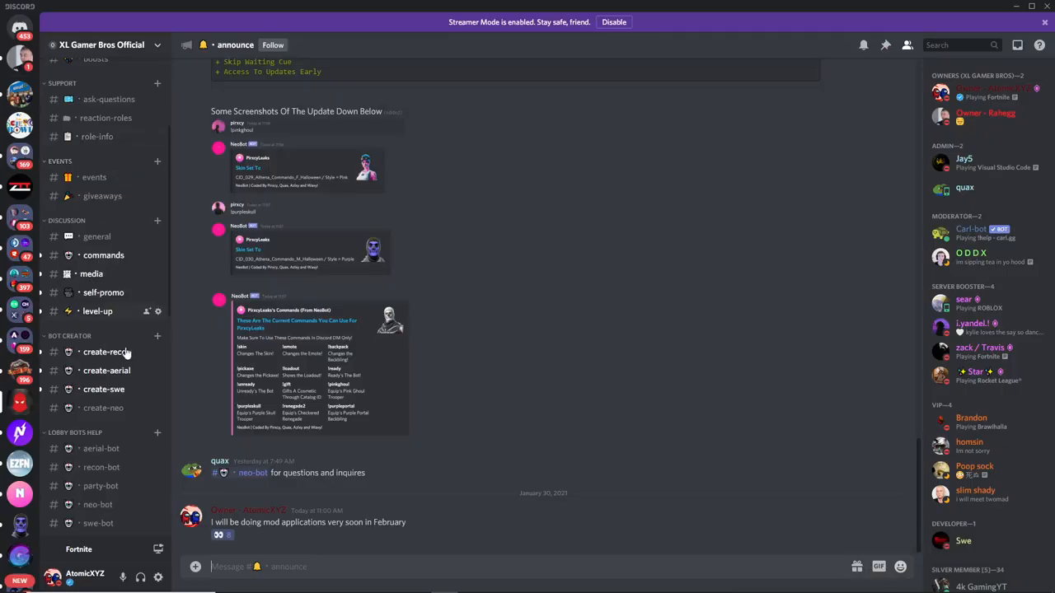
Step: Send the start command in the #create-neo channel of XL Gamer Bros Official
{"action": "left_click", "coordinate": [110, 410]}
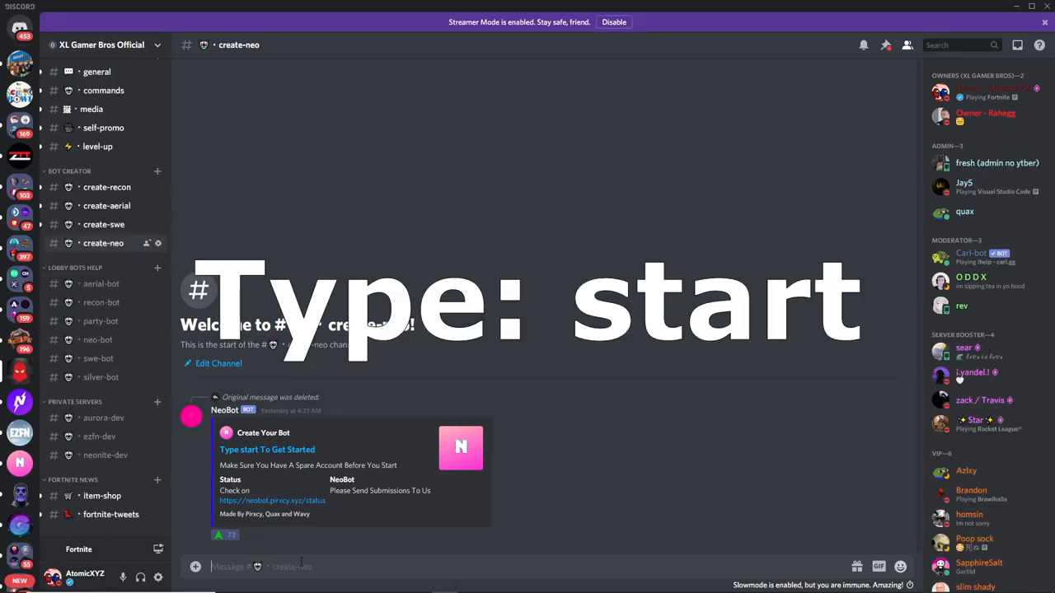
{"action": "type", "text": "start"}
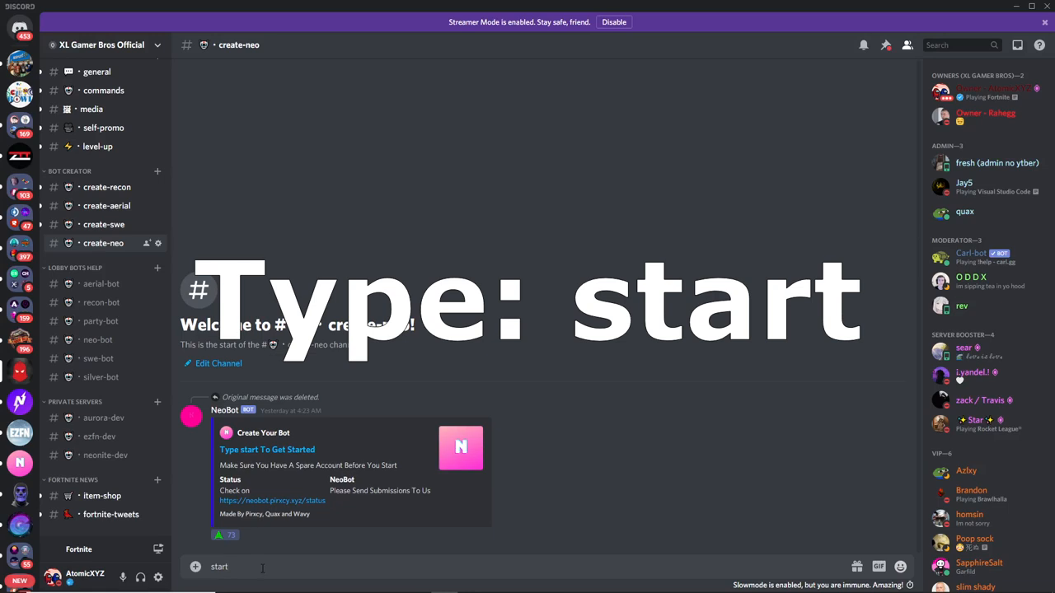
{"action": "key", "text": "Return"}
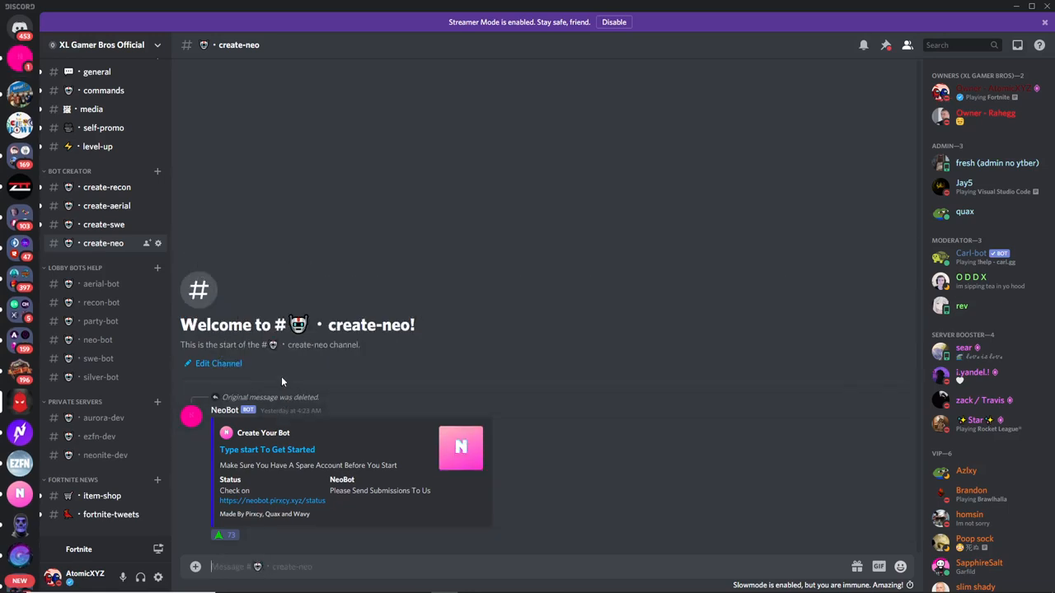
{"action": "scroll", "coordinate": [78, 354], "scroll_direction": "up", "scroll_amount": 1}
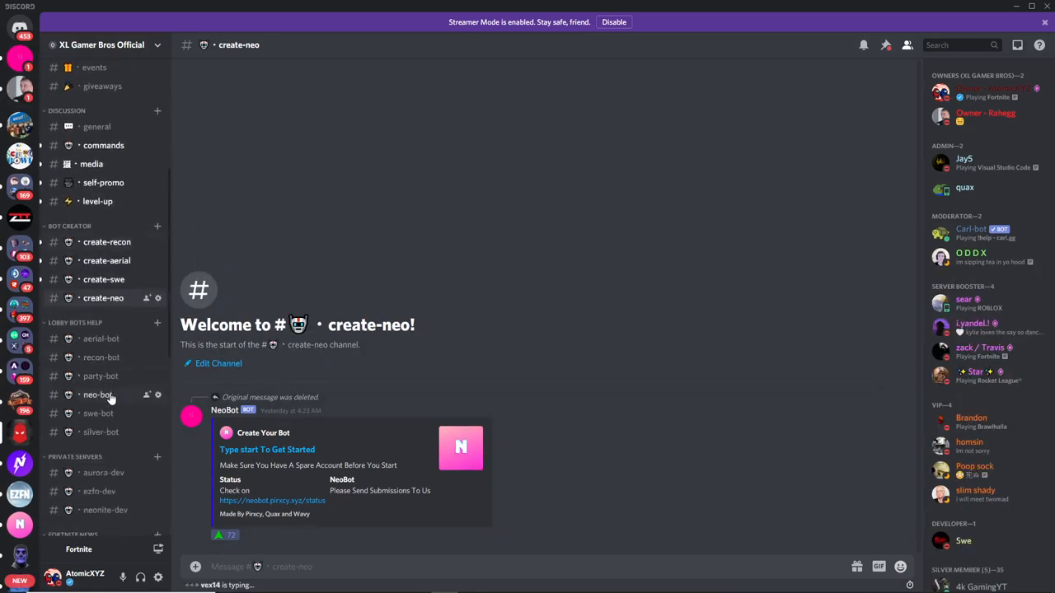
{"action": "scroll", "coordinate": [111, 370], "scroll_direction": "up", "scroll_amount": 3}
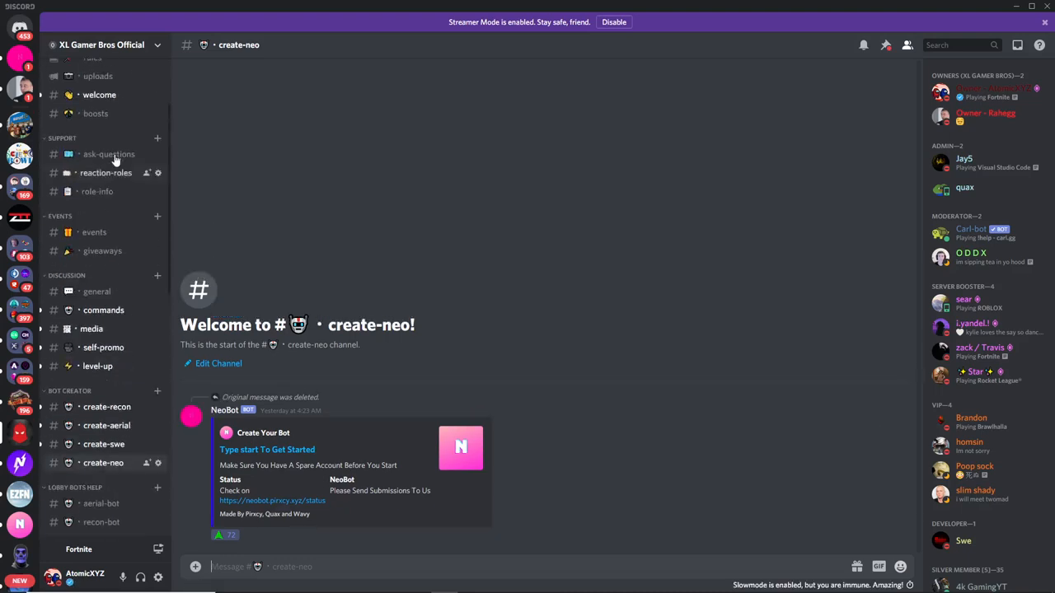
{"action": "left_click", "coordinate": [103, 154]}
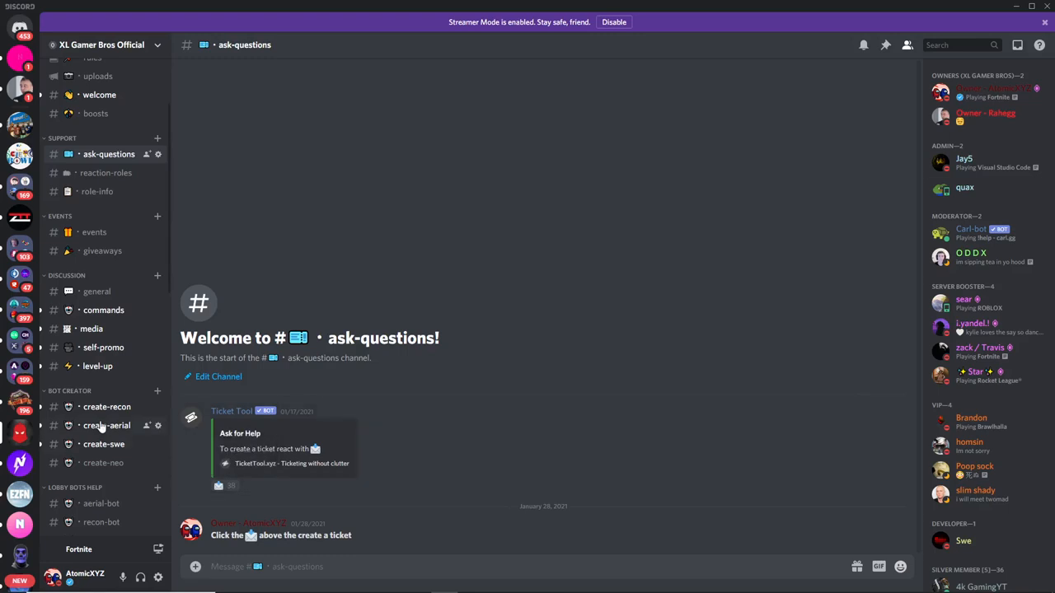
{"action": "scroll", "coordinate": [107, 424], "scroll_direction": "down", "scroll_amount": 5}
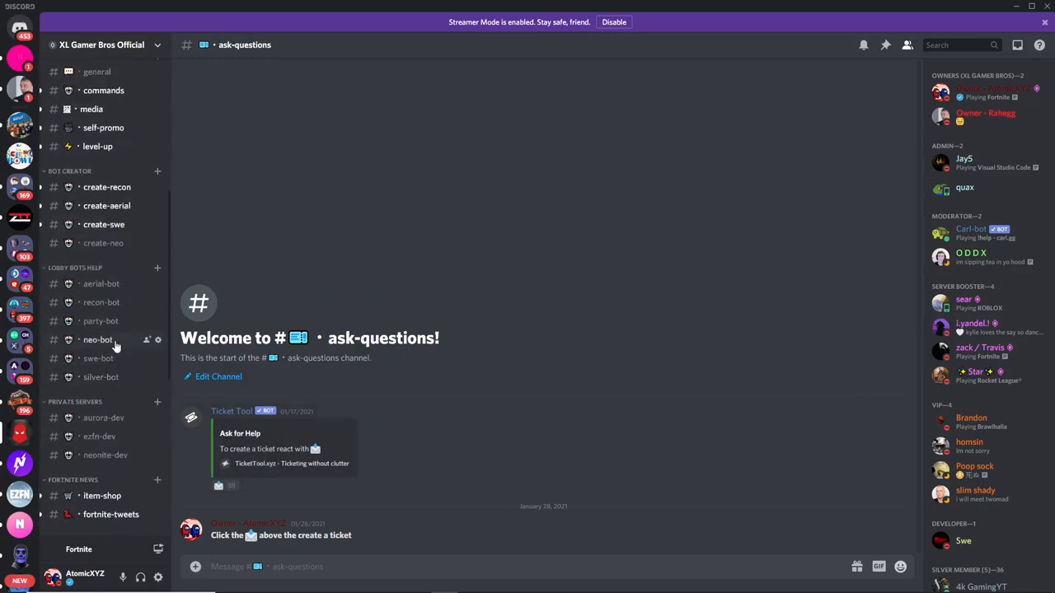
{"action": "left_click", "coordinate": [115, 345]}
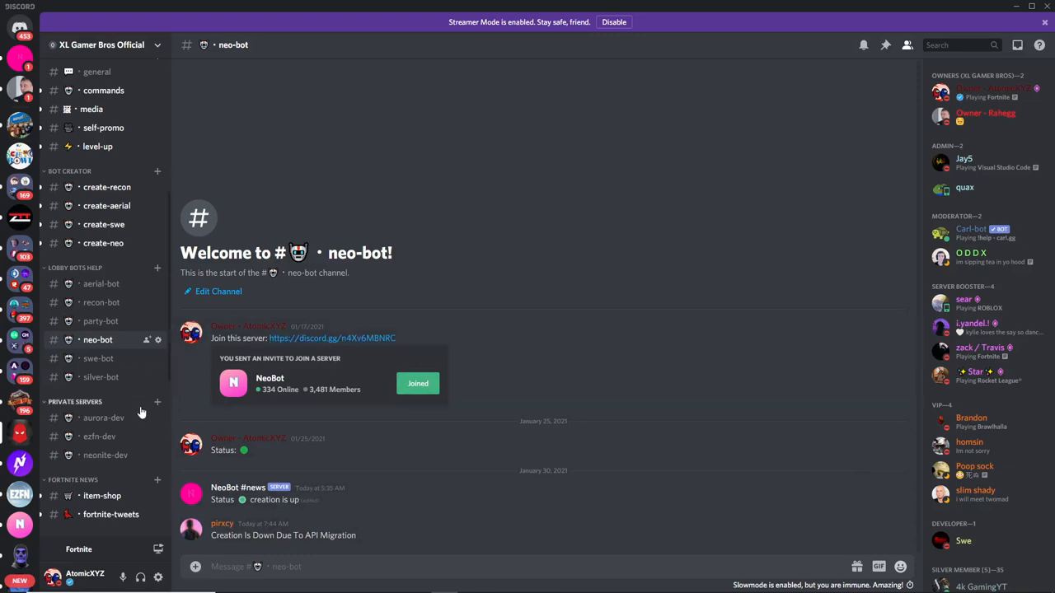
{"action": "left_click", "coordinate": [106, 243]}
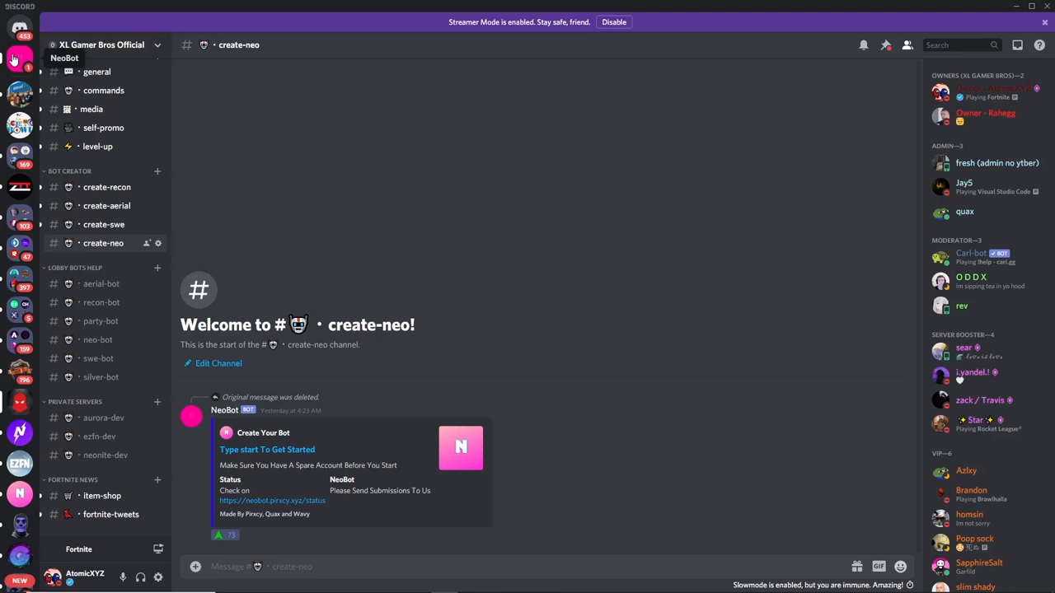
{"action": "left_click", "coordinate": [14, 59]}
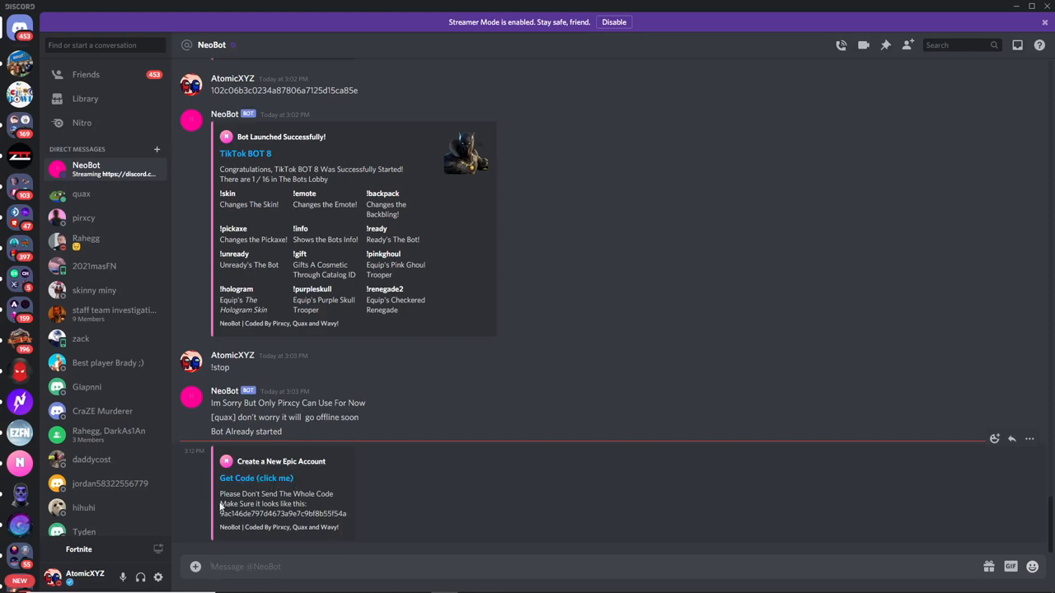
Step: Follow NeoBot's create-account link, then its Get Code link to the Epic authorization code page
{"action": "left_click", "coordinate": [271, 463]}
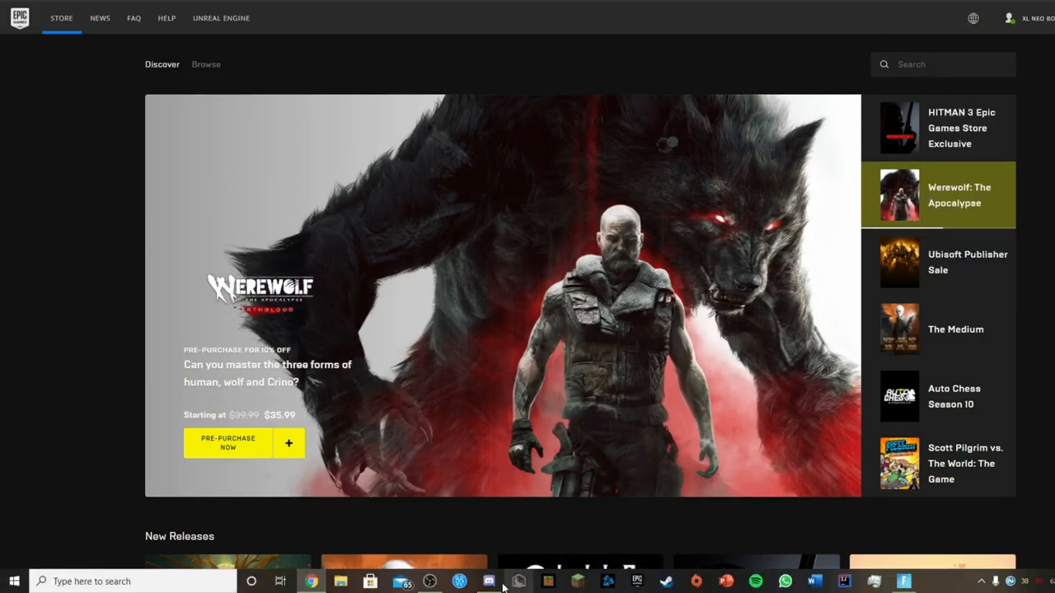
{"action": "left_click", "coordinate": [489, 581]}
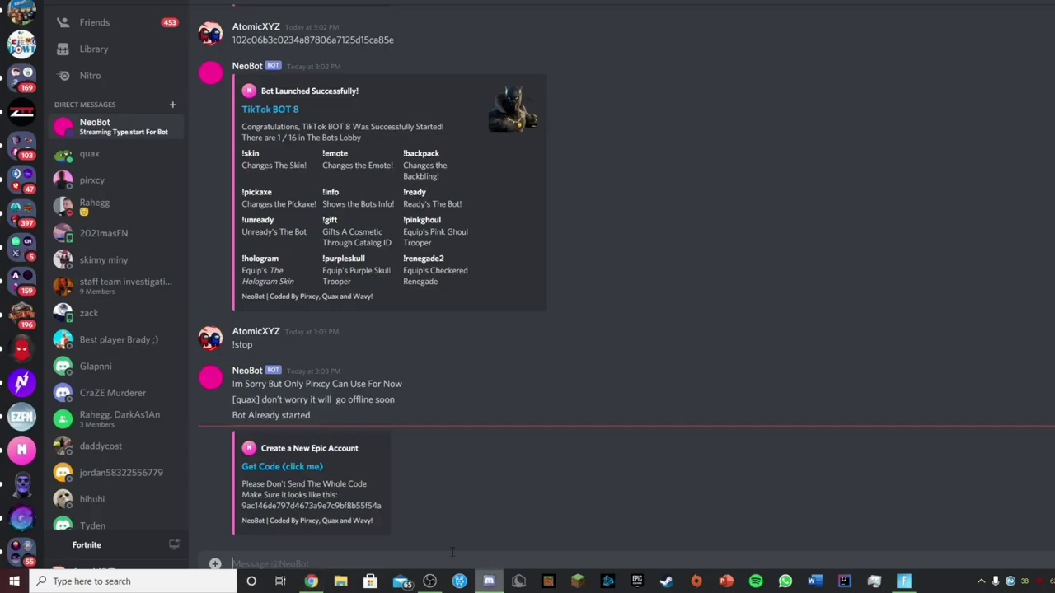
{"action": "left_click", "coordinate": [296, 469]}
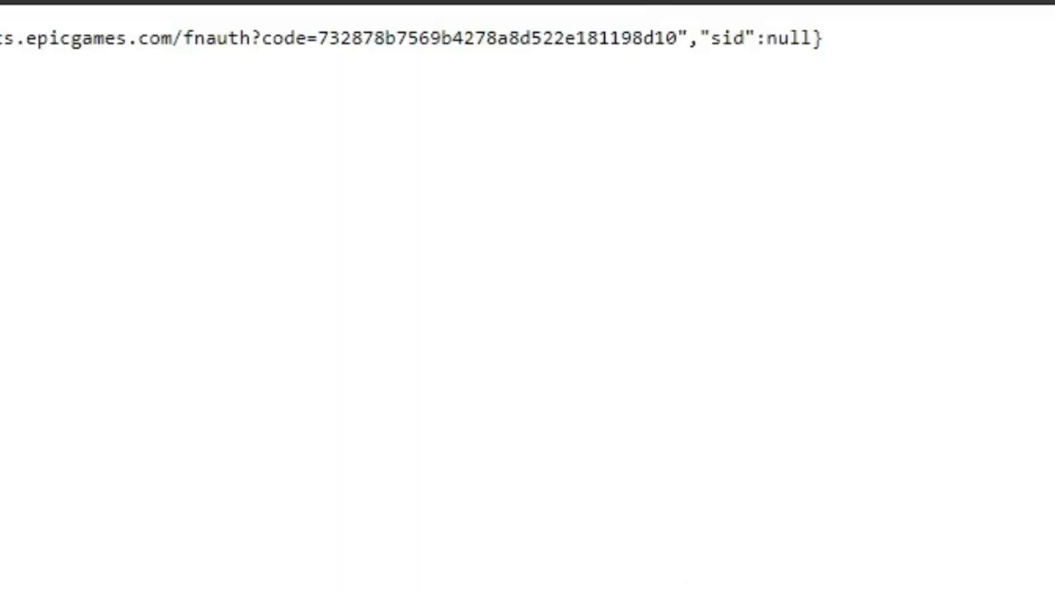
Step: Select and copy the authorization code value after code= on the fnauth page
{"action": "left_click_drag", "start_coordinate": [323, 38], "coordinate": [674, 48]}
{"action": "key", "text": "ctrl+c"}
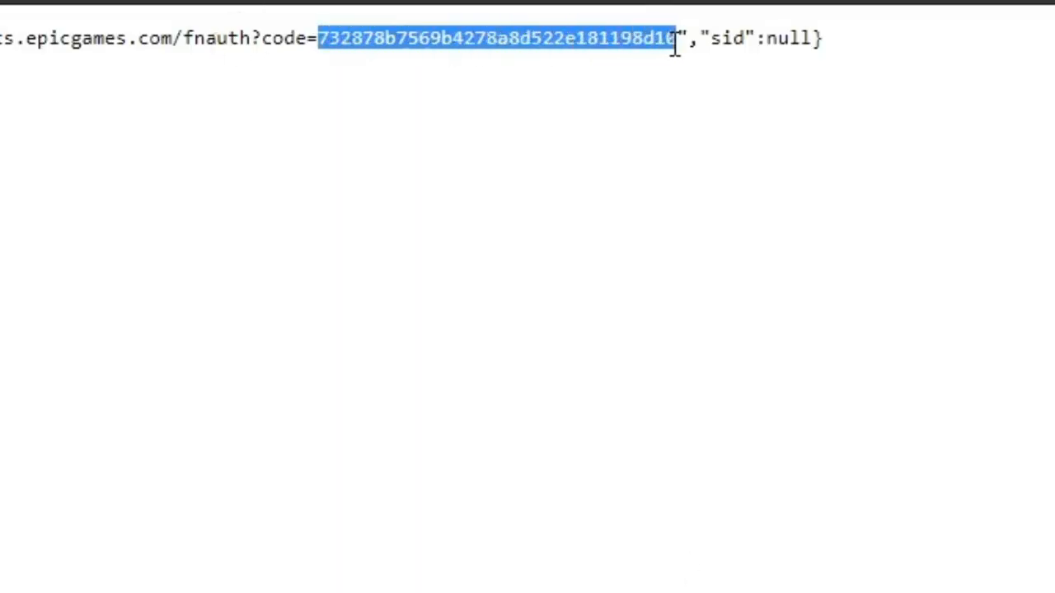
{"action": "left_click", "coordinate": [306, 56]}
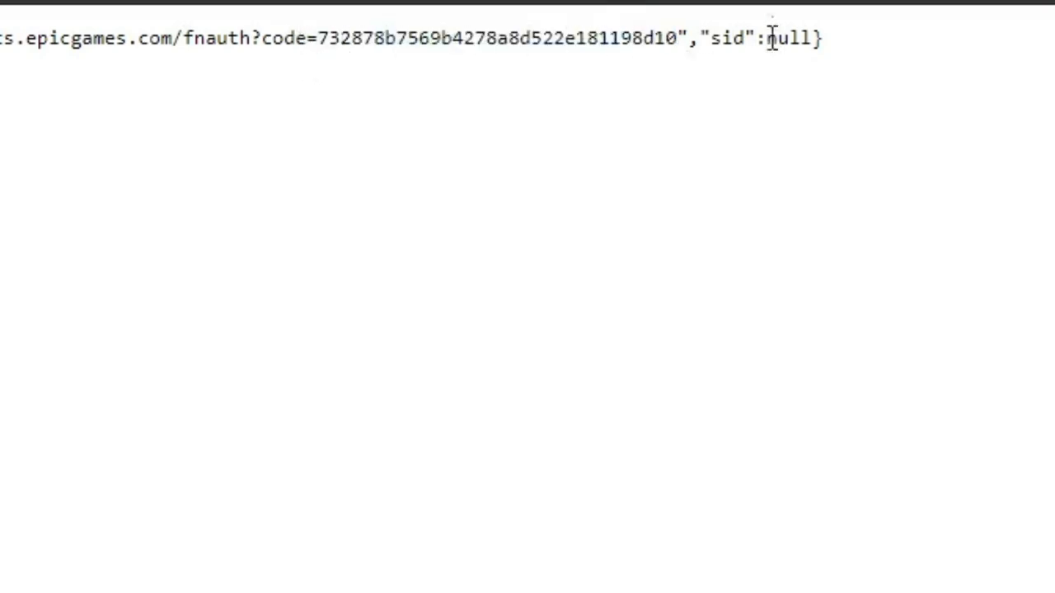
Step: Paste the authorization code into the NeoBot DM and send it to launch XL Neo Bot
{"action": "left_click", "coordinate": [486, 582]}
{"action": "key", "text": "ctrl+v"}
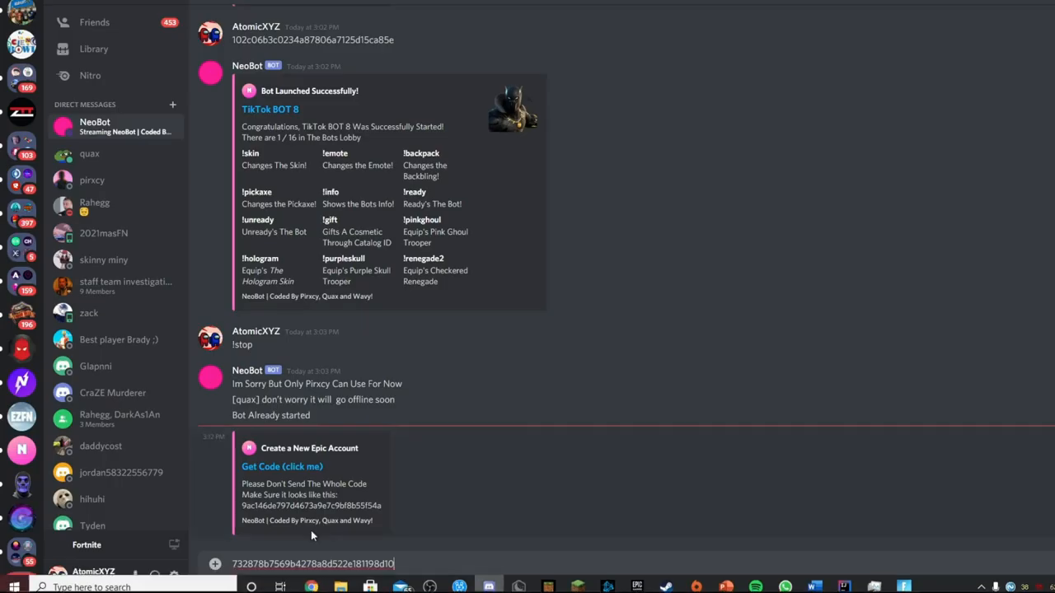
{"action": "key", "text": "Return"}
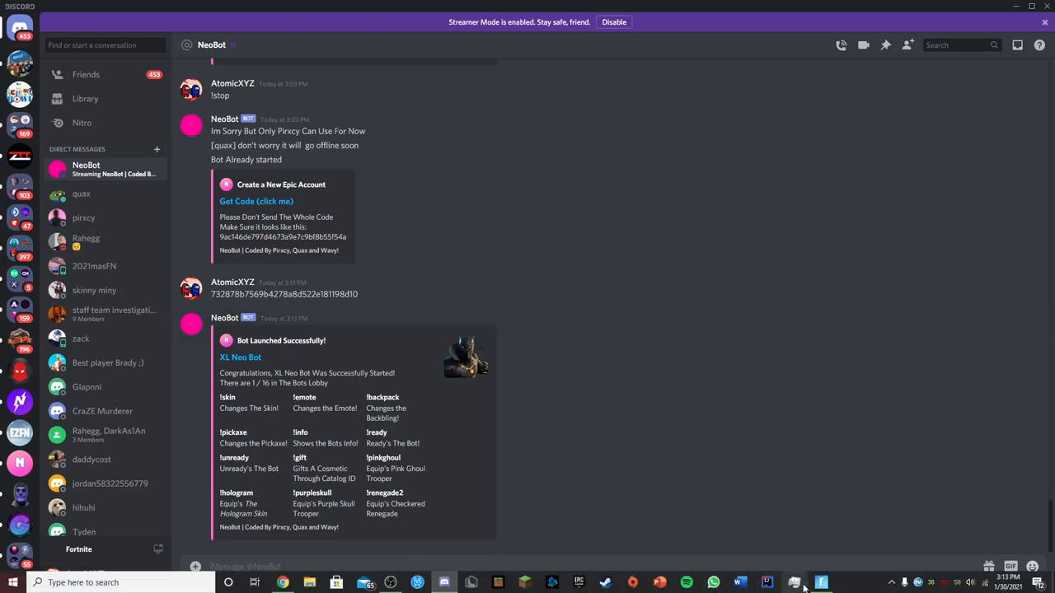
Step: Find XL Neo Bot in the Social panel's add-friends search and send it a friend request
{"action": "left_click", "coordinate": [807, 582]}
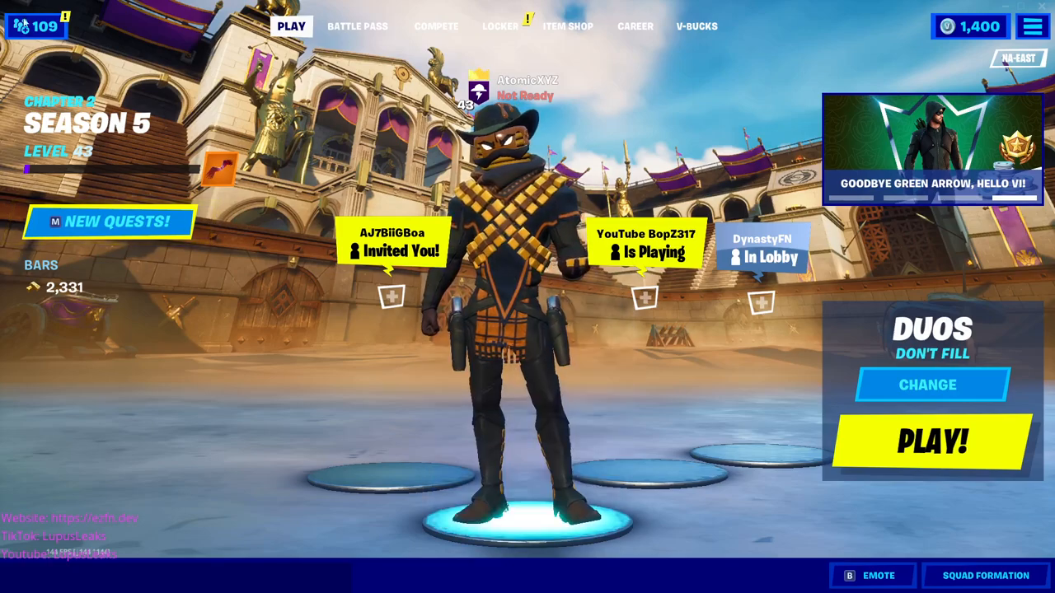
{"action": "key", "text": "Escape"}
{"action": "left_click", "coordinate": [98, 115]}
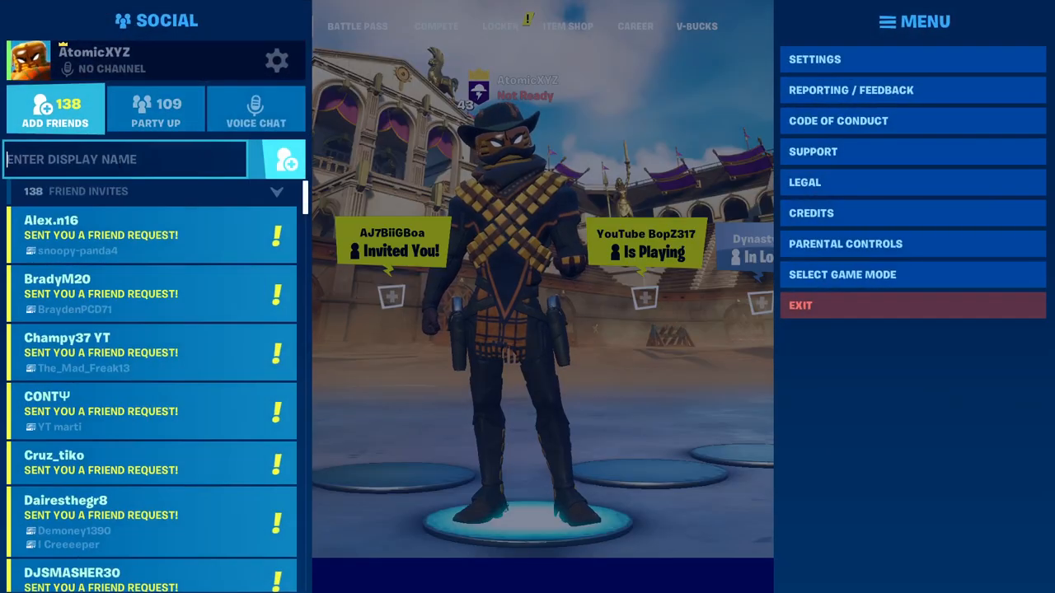
{"action": "key", "text": "alt+Tab"}
{"action": "mouse_move", "coordinate": [267, 360]}
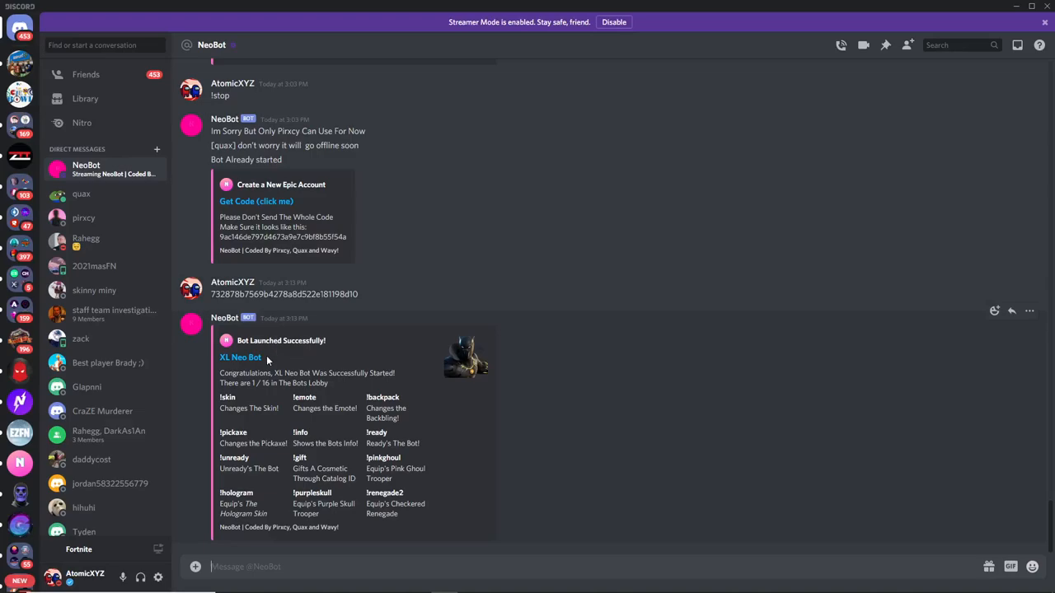
{"action": "key", "text": "alt+Tab"}
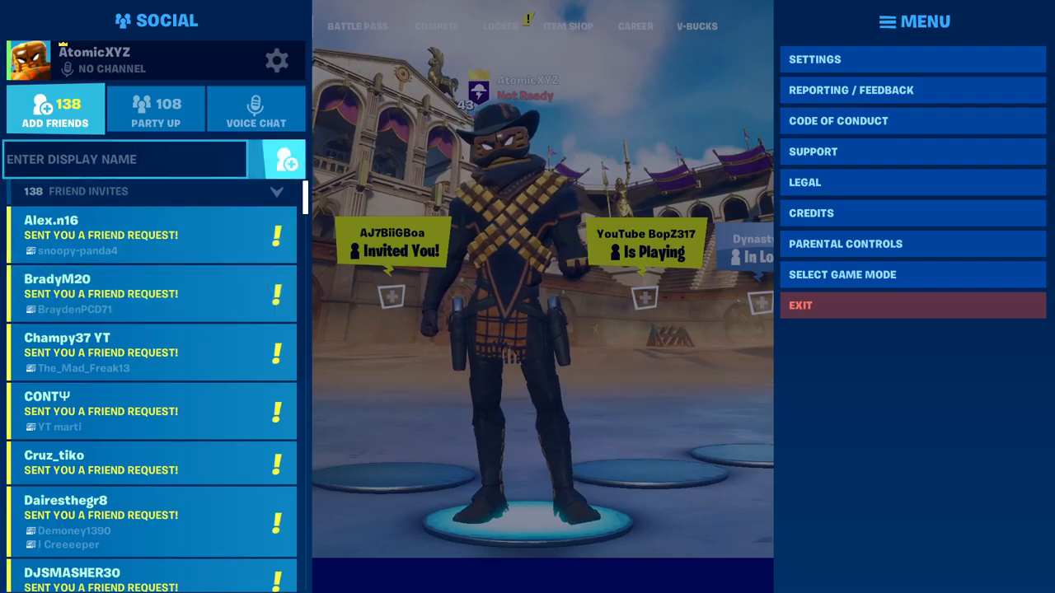
{"action": "type", "text": "XL Neo Bot"}
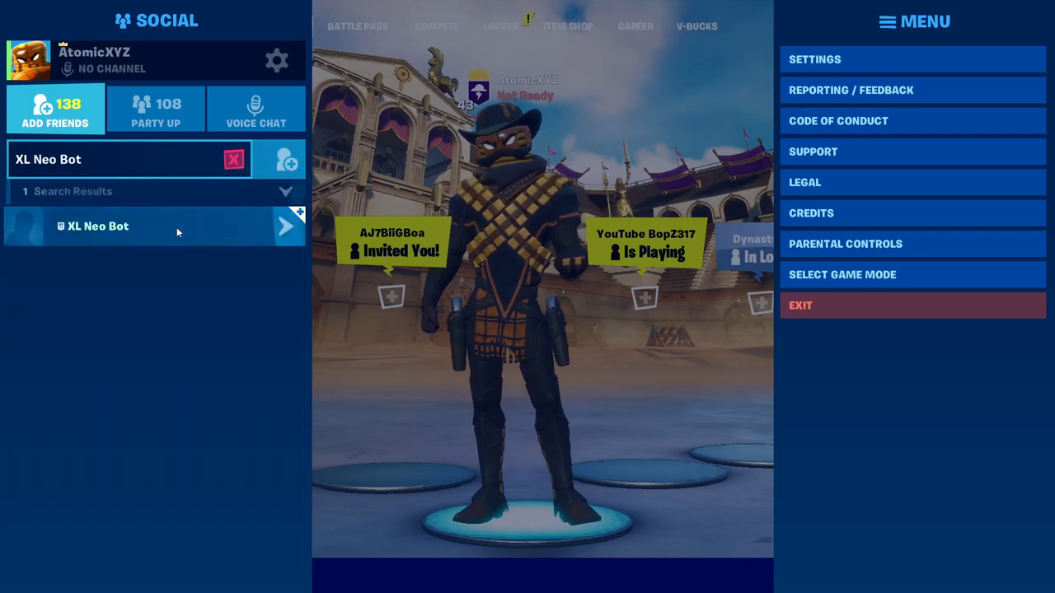
{"action": "left_click", "coordinate": [177, 228]}
{"action": "left_click", "coordinate": [388, 262]}
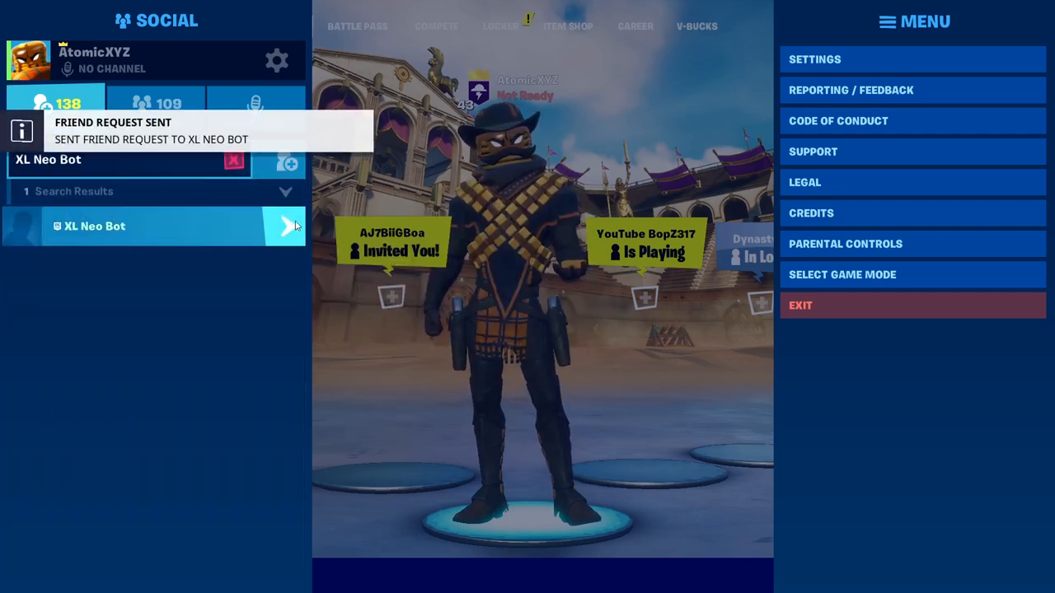
{"action": "key", "text": "Up"}
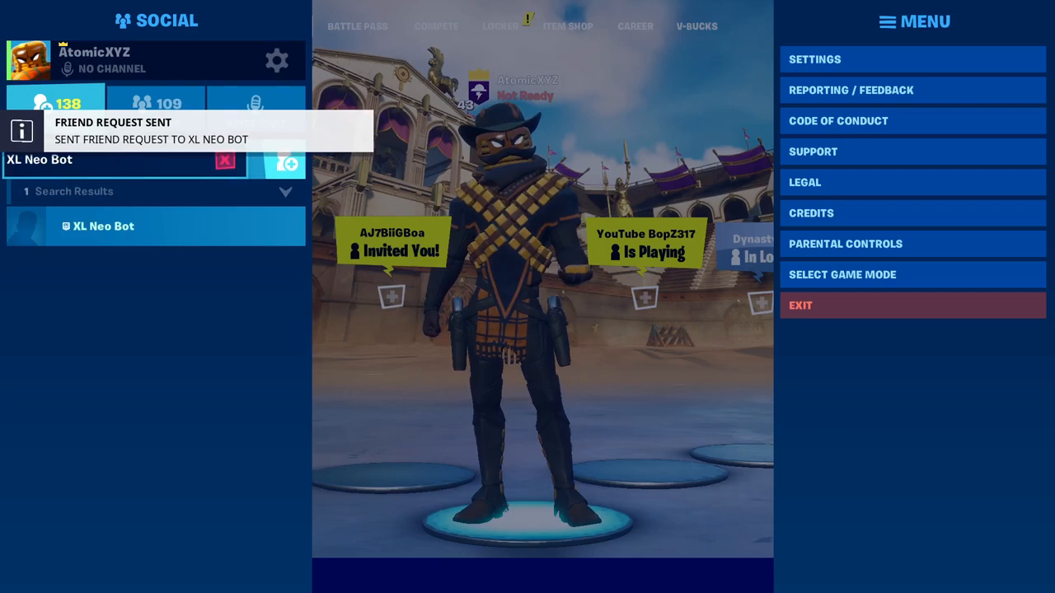
{"action": "left_click", "coordinate": [155, 102]}
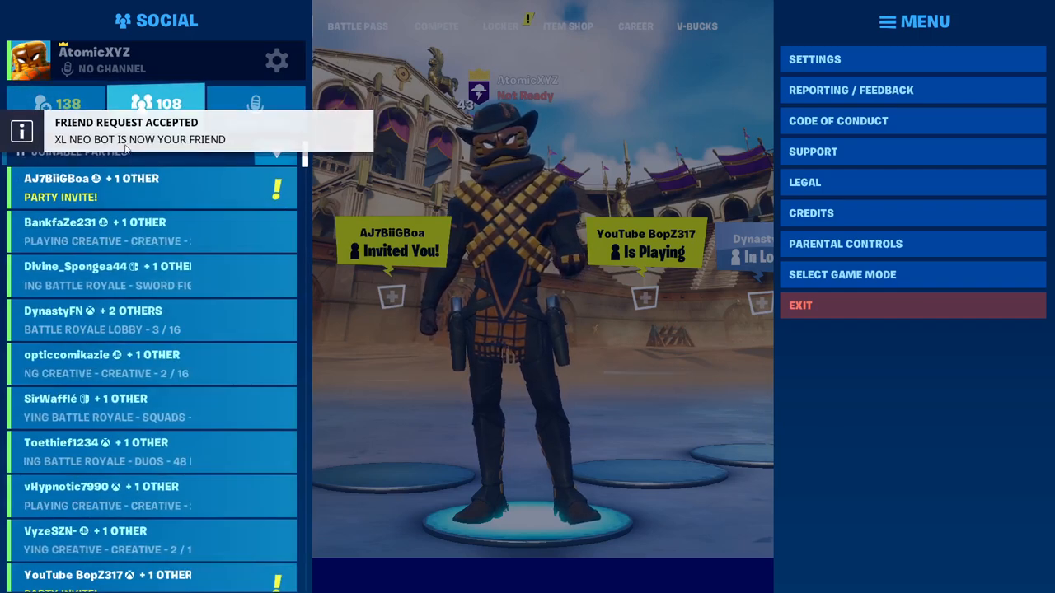
{"action": "scroll", "coordinate": [165, 224], "scroll_direction": "down", "scroll_amount": 3}
{"action": "scroll", "coordinate": [163, 227], "scroll_direction": "down", "scroll_amount": 3}
{"action": "scroll", "coordinate": [165, 228], "scroll_direction": "down", "scroll_amount": 3}
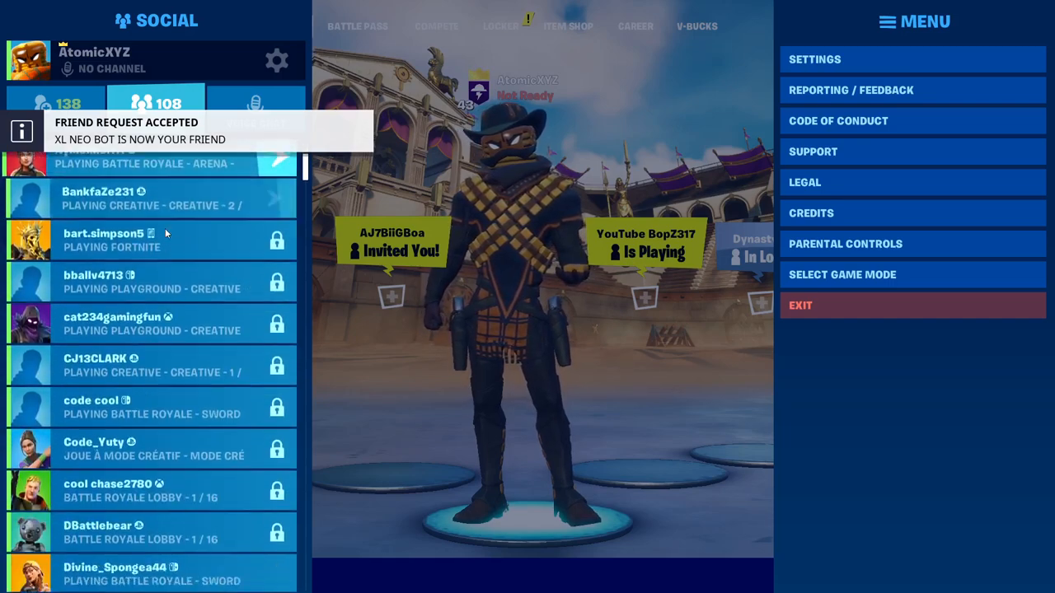
{"action": "scroll", "coordinate": [241, 218], "scroll_direction": "down", "scroll_amount": 3}
{"action": "scroll", "coordinate": [305, 198], "scroll_direction": "down", "scroll_amount": 5}
{"action": "left_click_drag", "start_coordinate": [306, 197], "coordinate": [306, 220]}
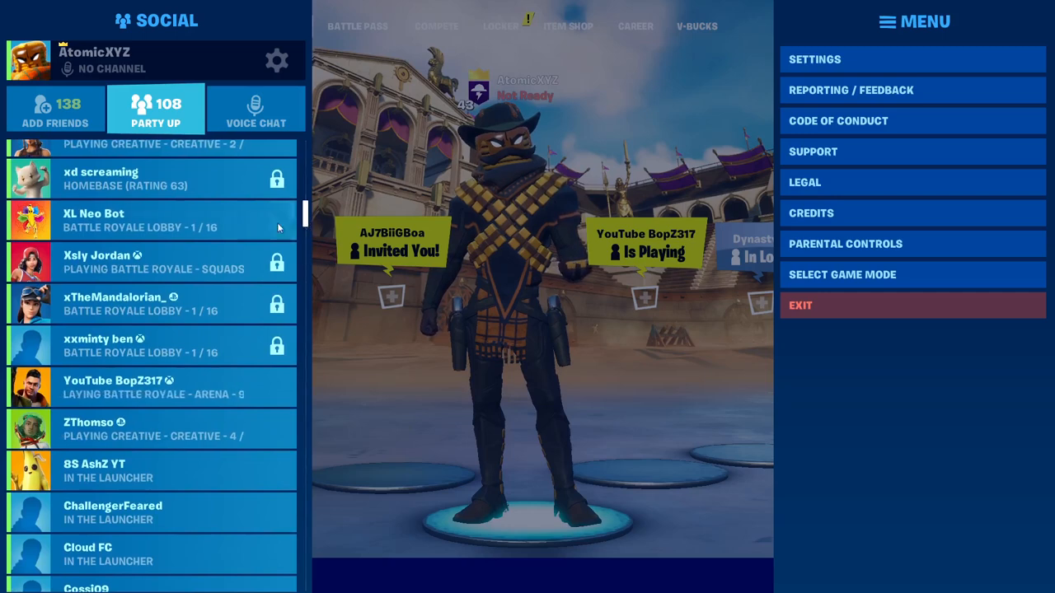
Step: Invite XL Neo Bot to the party, confirm it joined the lobby, and return to the NeoBot chat
{"action": "left_click", "coordinate": [195, 233]}
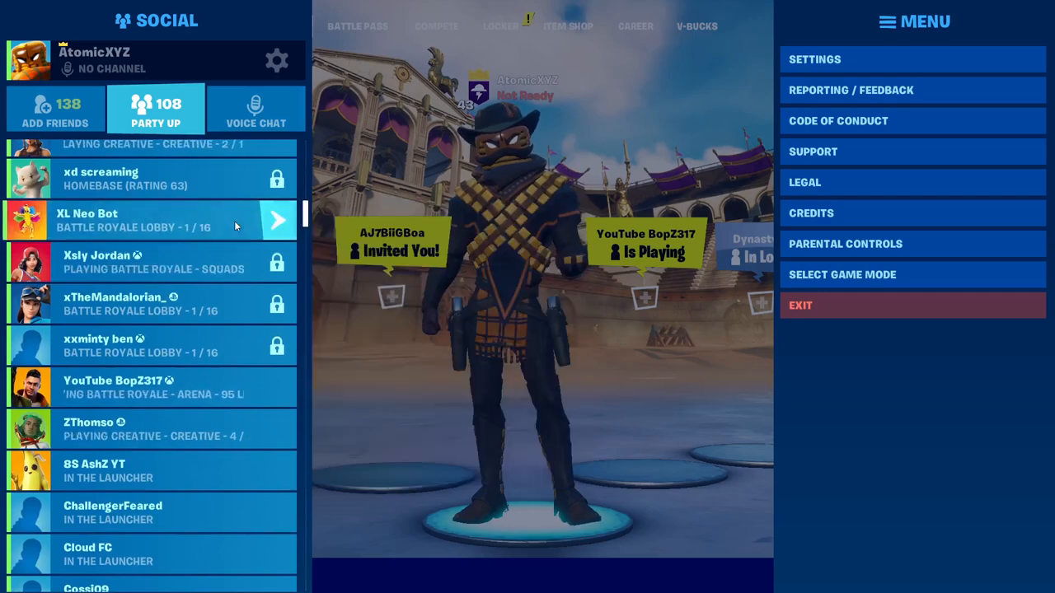
{"action": "scroll", "coordinate": [234, 221], "scroll_direction": "down", "scroll_amount": 1}
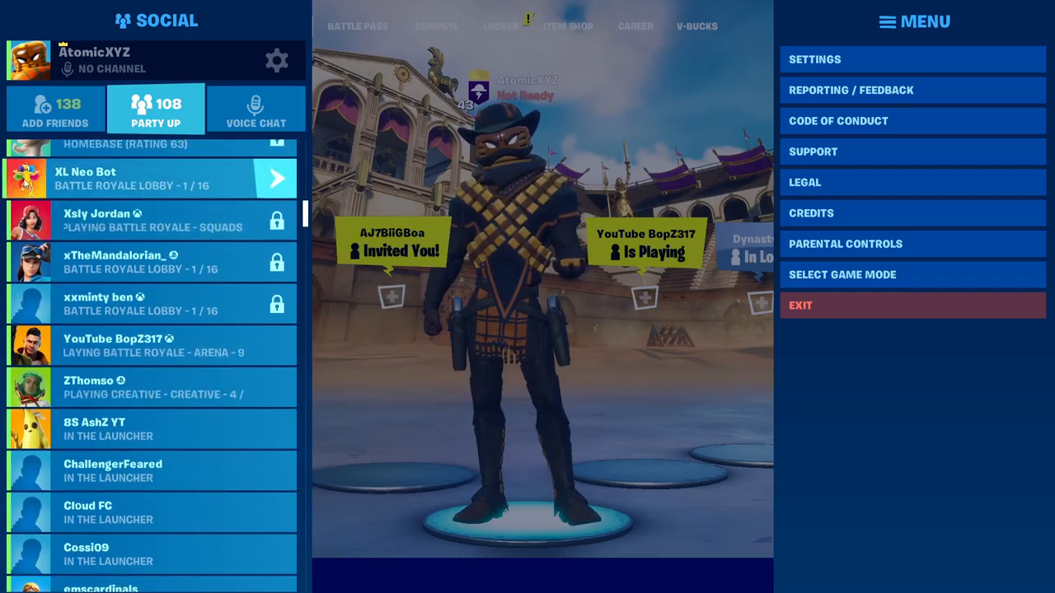
{"action": "left_click", "coordinate": [25, 182]}
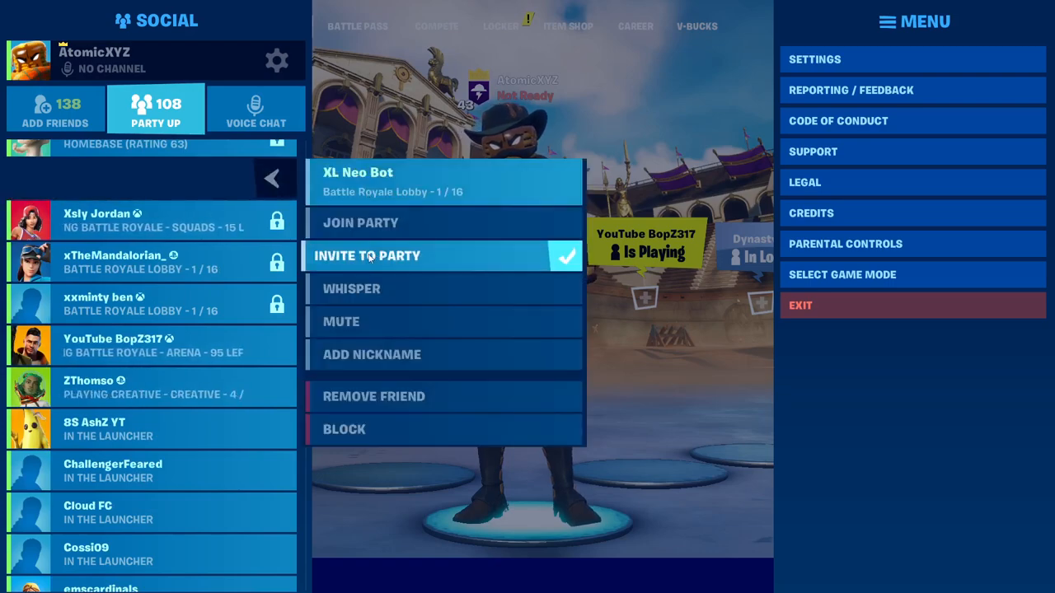
{"action": "left_click", "coordinate": [375, 257]}
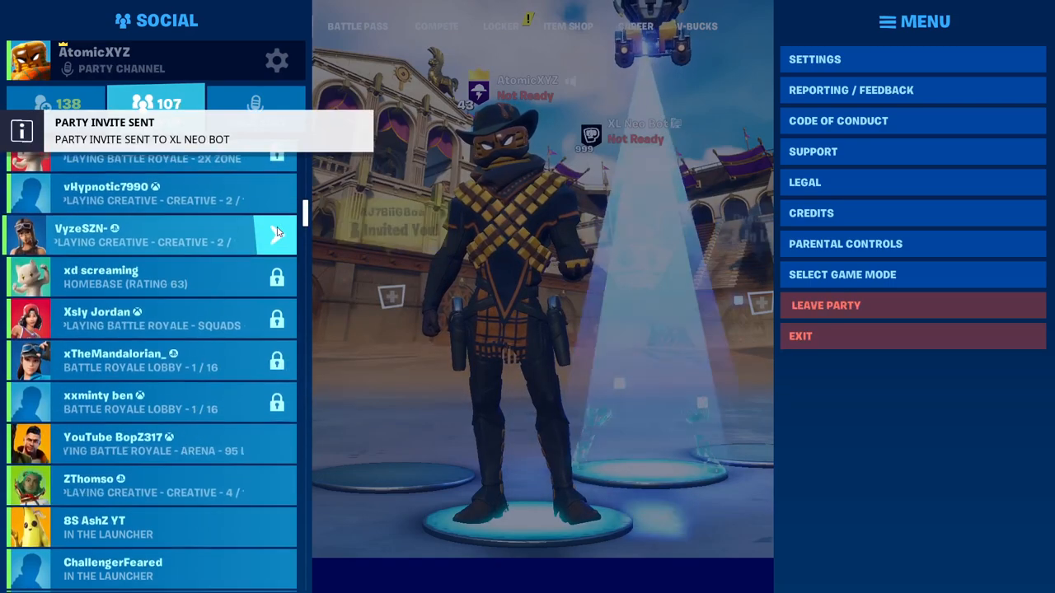
{"action": "key", "text": "Escape"}
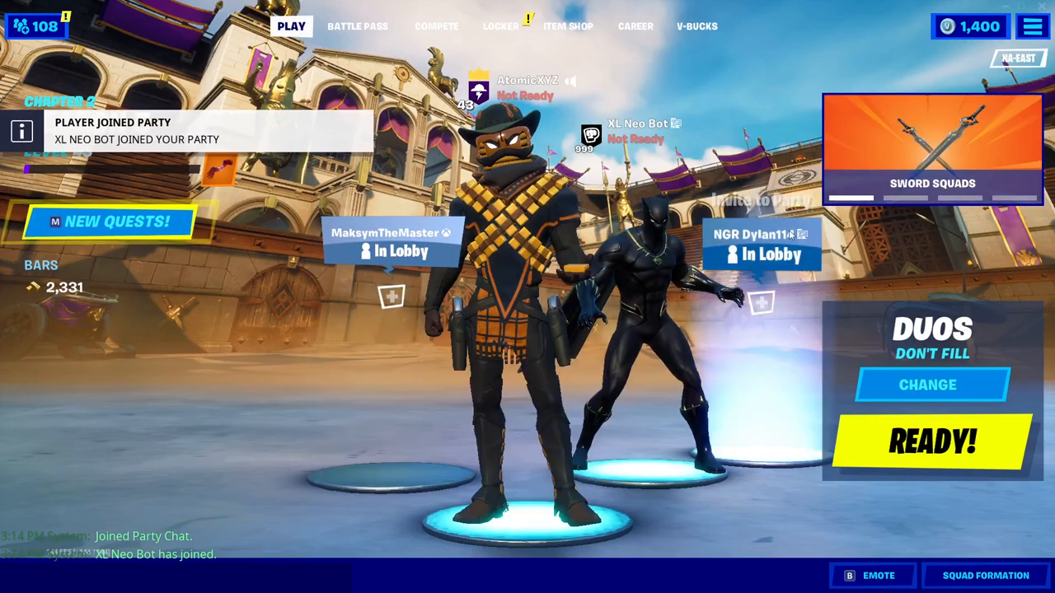
{"action": "key", "text": "Escape"}
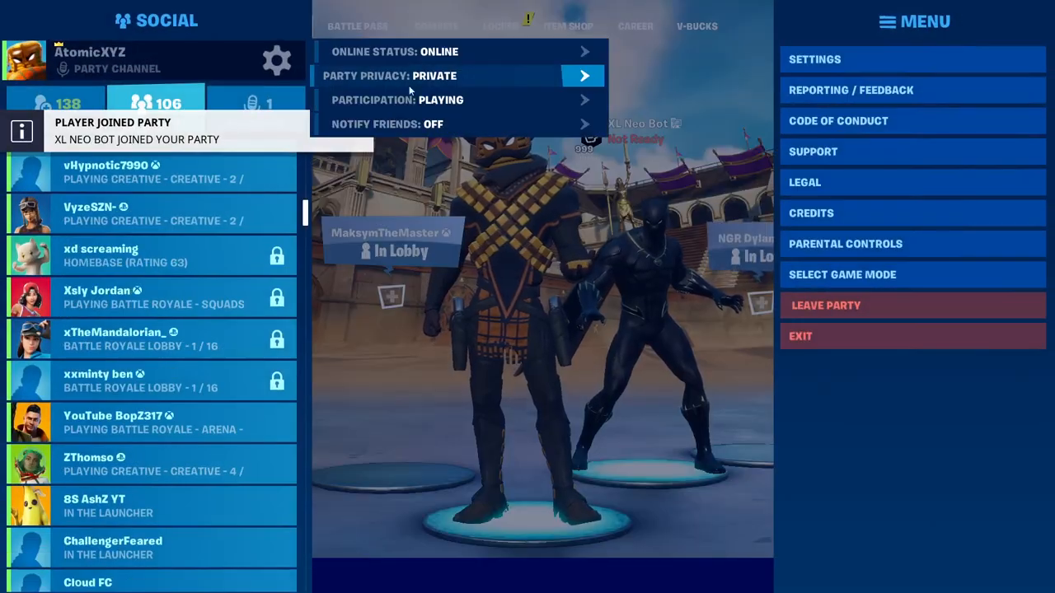
{"action": "key", "text": "Escape"}
{"action": "key", "text": "alt+Tab"}
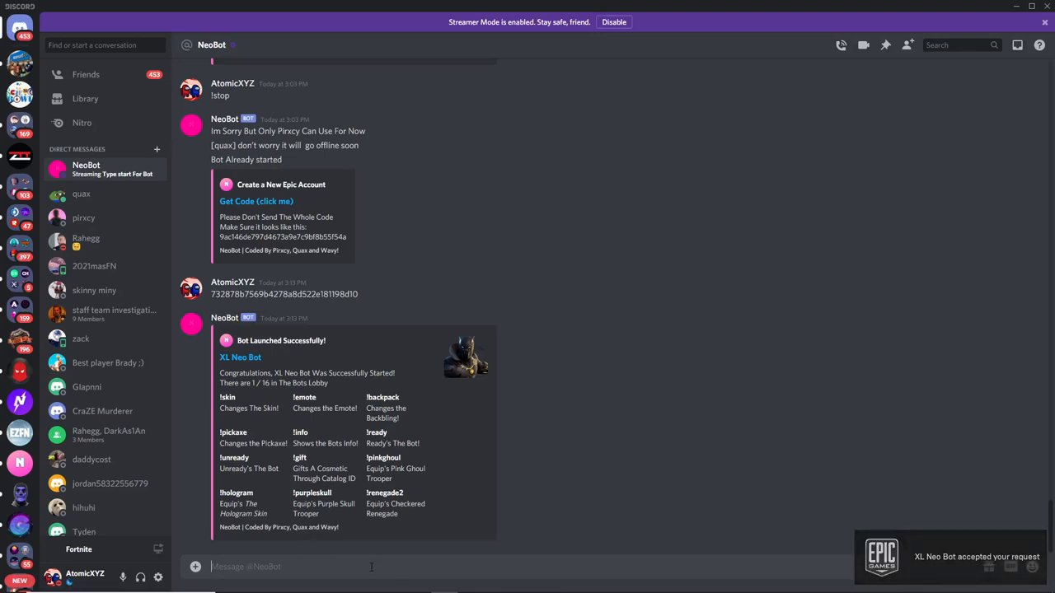
{"action": "type", "text": "!"}
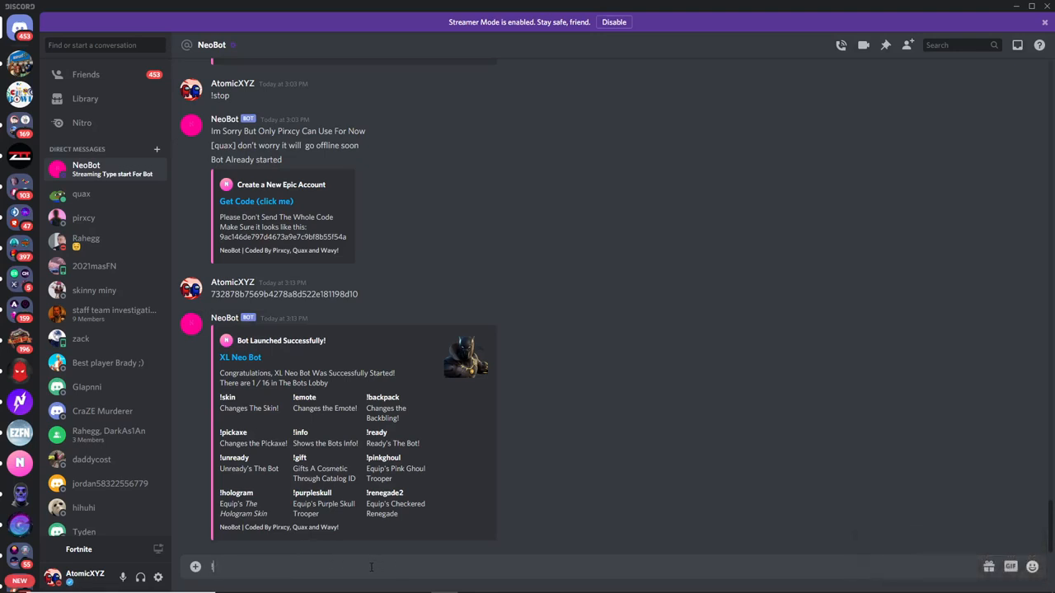
{"action": "type", "text": "sk"}
{"action": "type", "text": "skull trooper"}
Step: Send the !skin skull trooper command to NeoBot
{"action": "key", "text": "Return"}
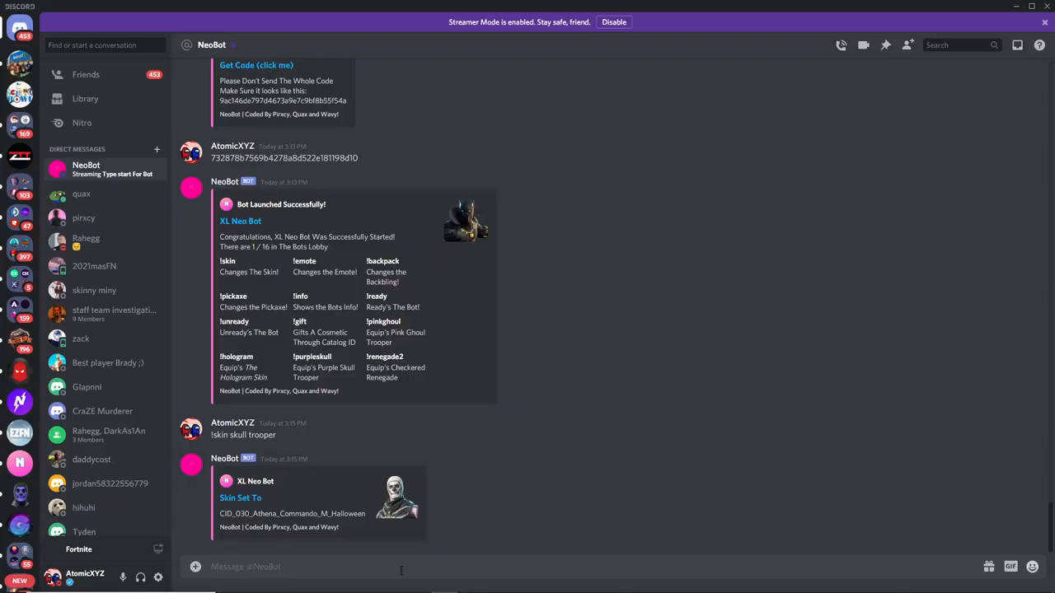
{"action": "type", "text": "!emote floss"}
Step: Send !emote floss, then draft a message turning the reply's EID_WindmillFloss into EID_Floss
{"action": "key", "text": "Return"}
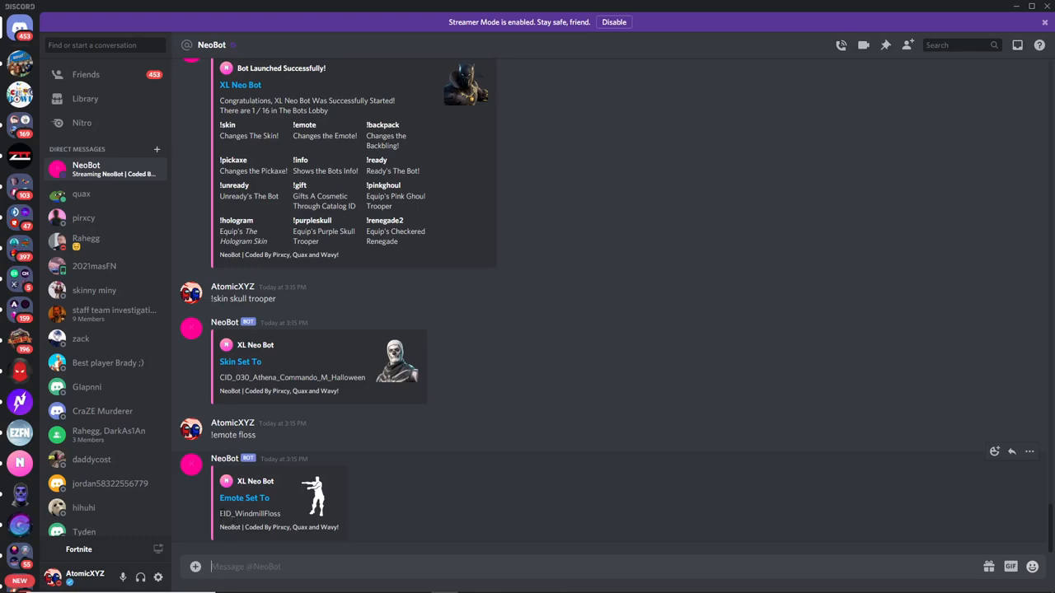
{"action": "left_click_drag", "start_coordinate": [220, 513], "coordinate": [292, 519]}
{"action": "key", "text": "ctrl+c"}
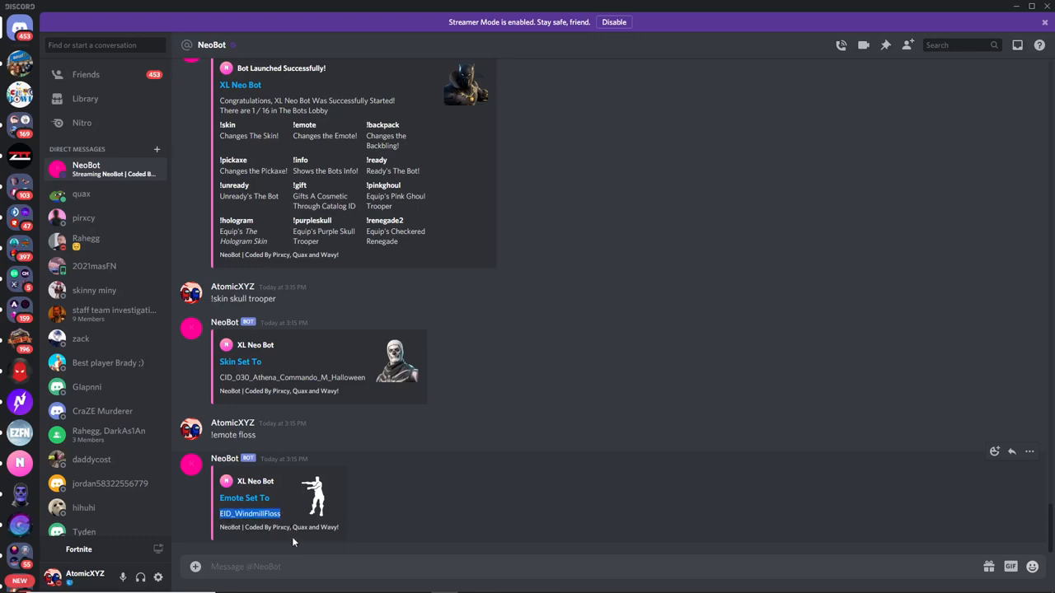
{"action": "left_click", "coordinate": [292, 566]}
{"action": "key", "text": "ctrl+v"}
{"action": "key", "text": "BackSpace"}
{"action": "key", "text": "BackSpace"}
{"action": "key", "text": "BackSpace"}
{"action": "key", "text": "BackSpace"}
{"action": "key", "text": "BackSpace"}
{"action": "key", "text": "BackSpace"}
{"action": "key", "text": "BackSpace"}
{"action": "key", "text": "BackSpace"}
{"action": "key", "text": "BackSpace"}
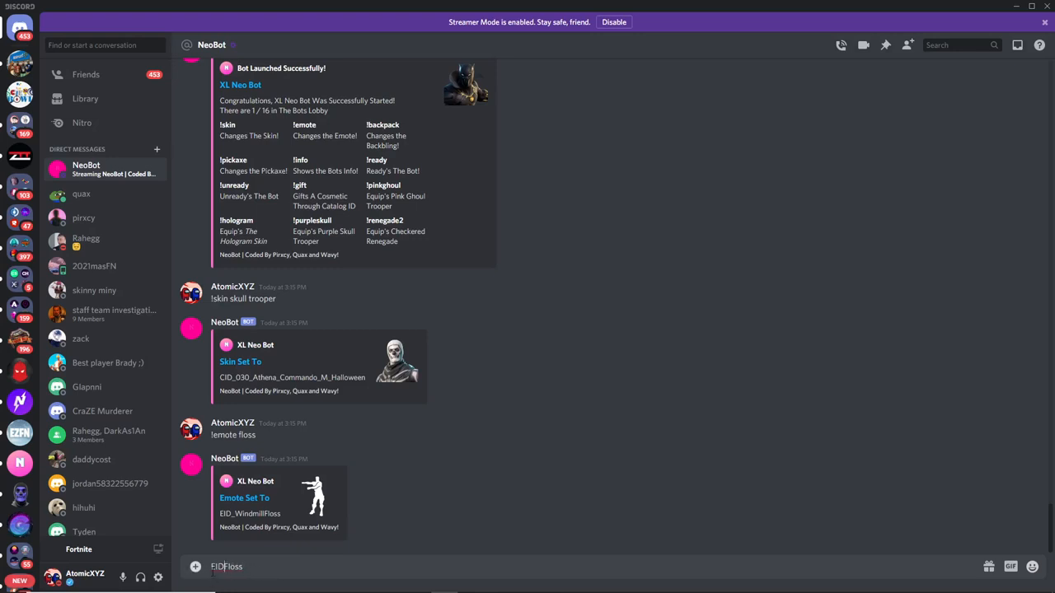
{"action": "type", "text": "_"}
{"action": "left_click", "coordinate": [212, 567]}
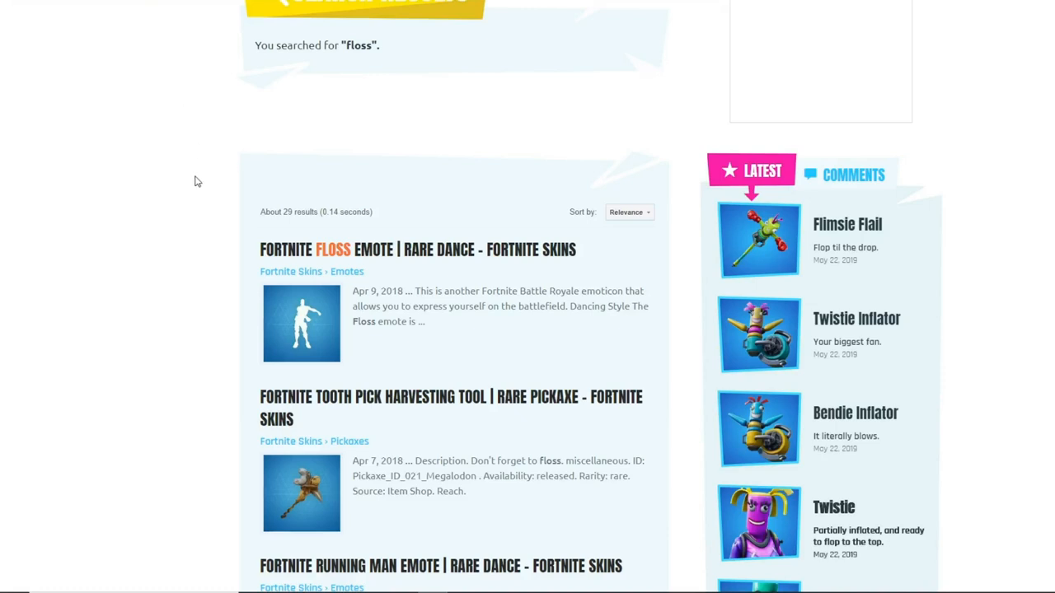
{"action": "scroll", "coordinate": [412, 172], "scroll_direction": "up", "scroll_amount": 2}
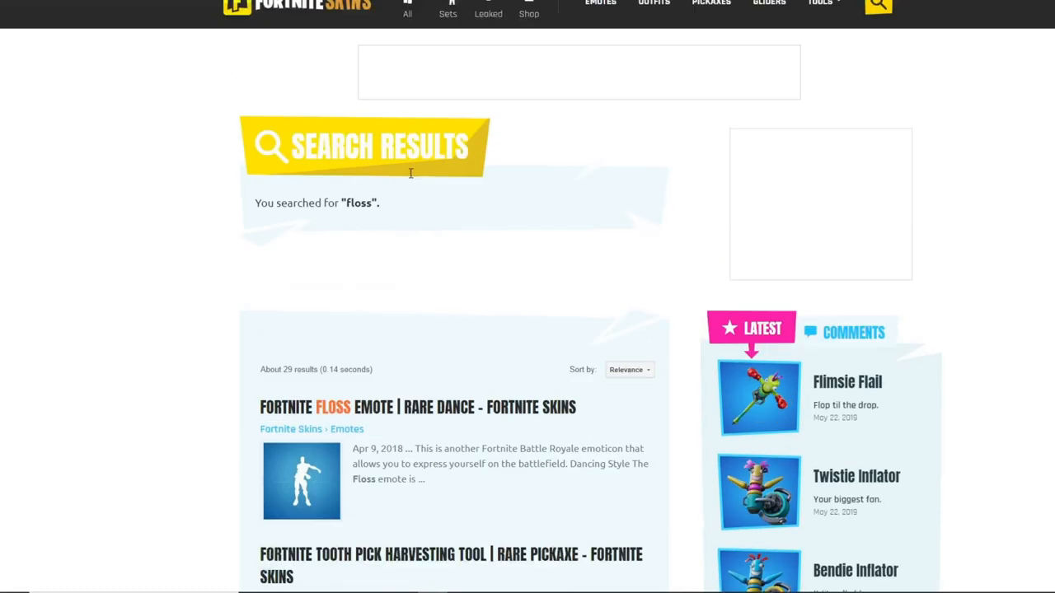
{"action": "scroll", "coordinate": [631, 209], "scroll_direction": "down", "scroll_amount": 3}
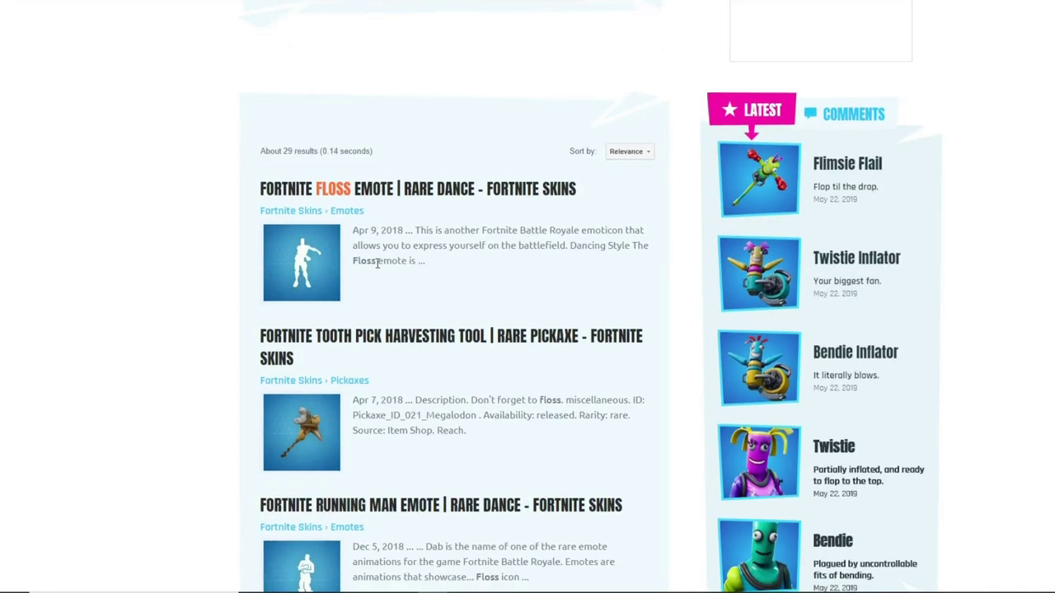
Step: On fortniteskins.net, open the Floss emote page and select its ID EID_Floss
{"action": "left_click", "coordinate": [336, 195]}
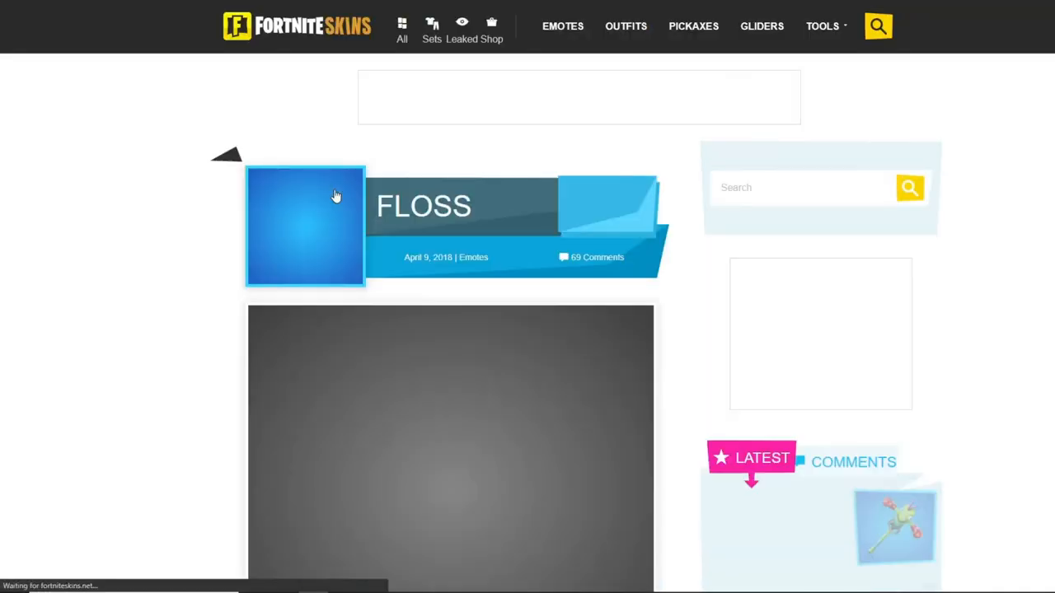
{"action": "scroll", "coordinate": [340, 222], "scroll_direction": "down", "scroll_amount": 2}
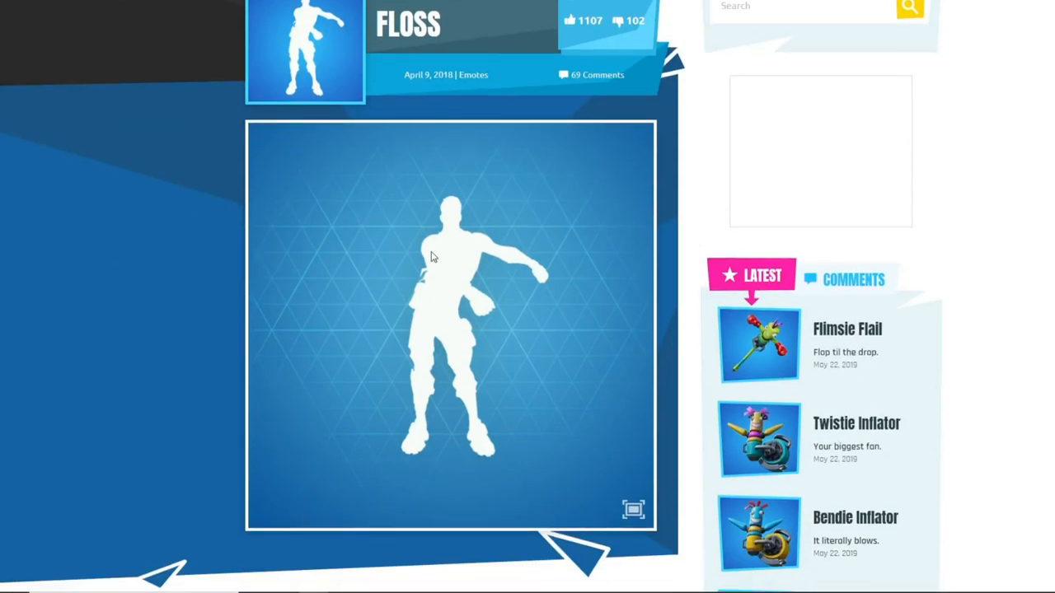
{"action": "scroll", "coordinate": [431, 257], "scroll_direction": "down", "scroll_amount": 4}
{"action": "scroll", "coordinate": [357, 313], "scroll_direction": "down", "scroll_amount": 1}
{"action": "scroll", "coordinate": [356, 316], "scroll_direction": "down", "scroll_amount": 1}
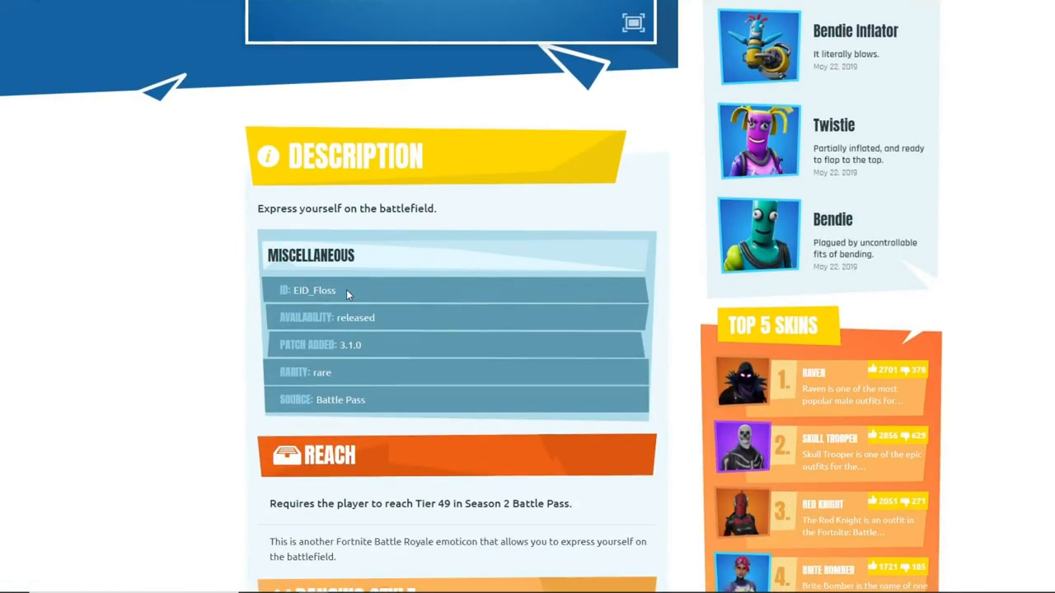
{"action": "left_click_drag", "start_coordinate": [298, 290], "coordinate": [293, 290]}
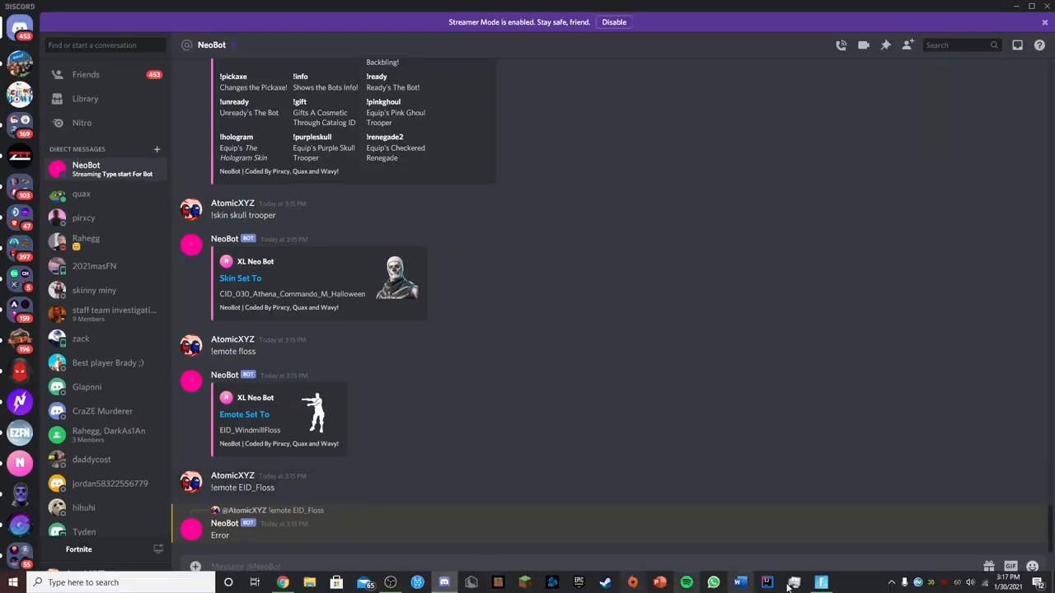
Step: Send !ready then !unready to NeoBot, checking the bot's state in the Fortnite lobby each time
{"action": "left_click", "coordinate": [821, 583]}
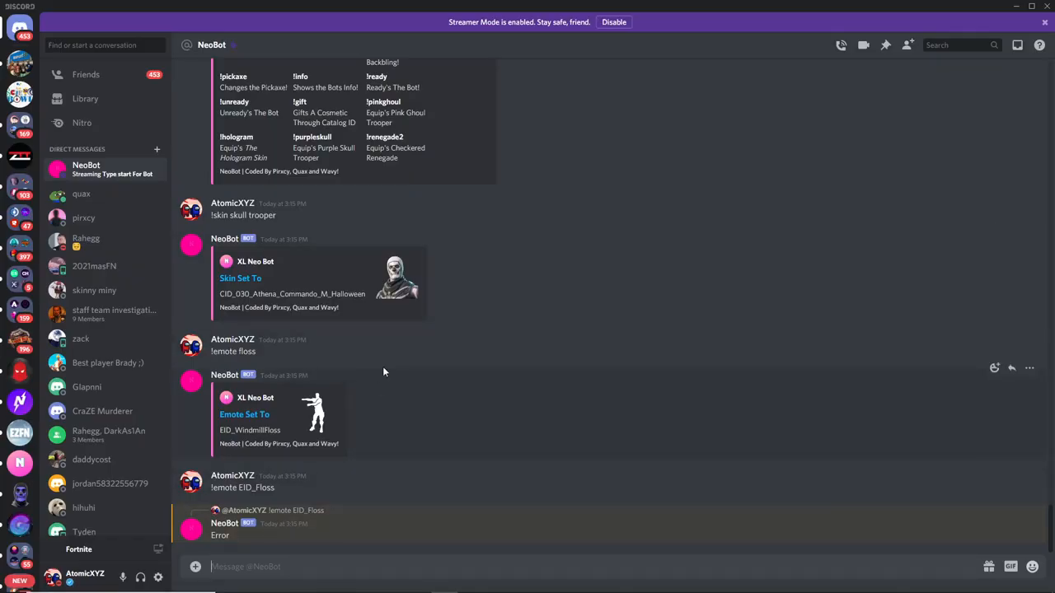
{"action": "scroll", "coordinate": [382, 368], "scroll_direction": "up", "scroll_amount": 3}
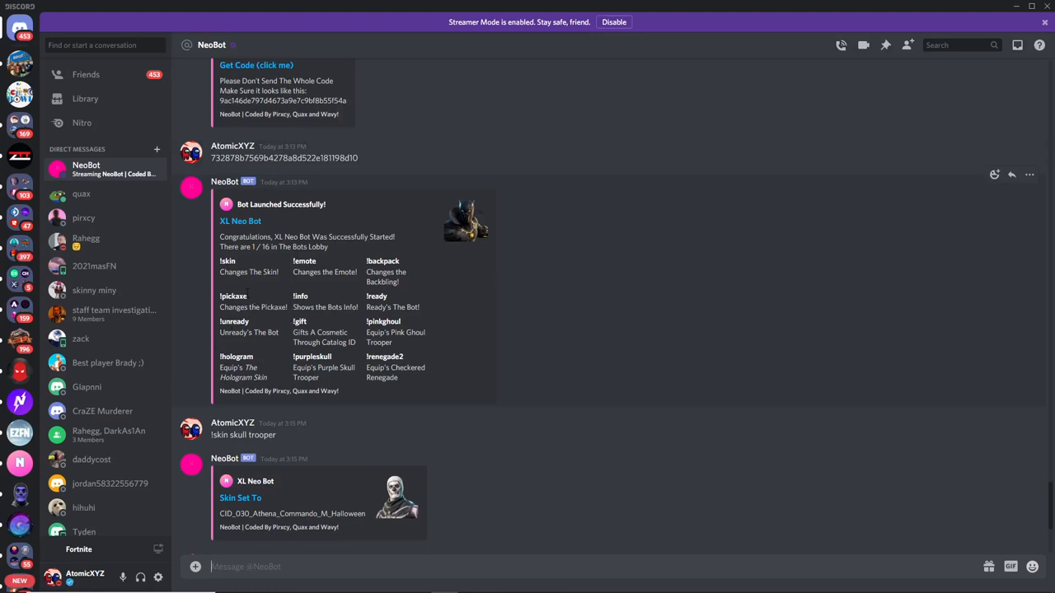
{"action": "key", "text": "alt+Tab"}
{"action": "key", "text": "alt+Tab"}
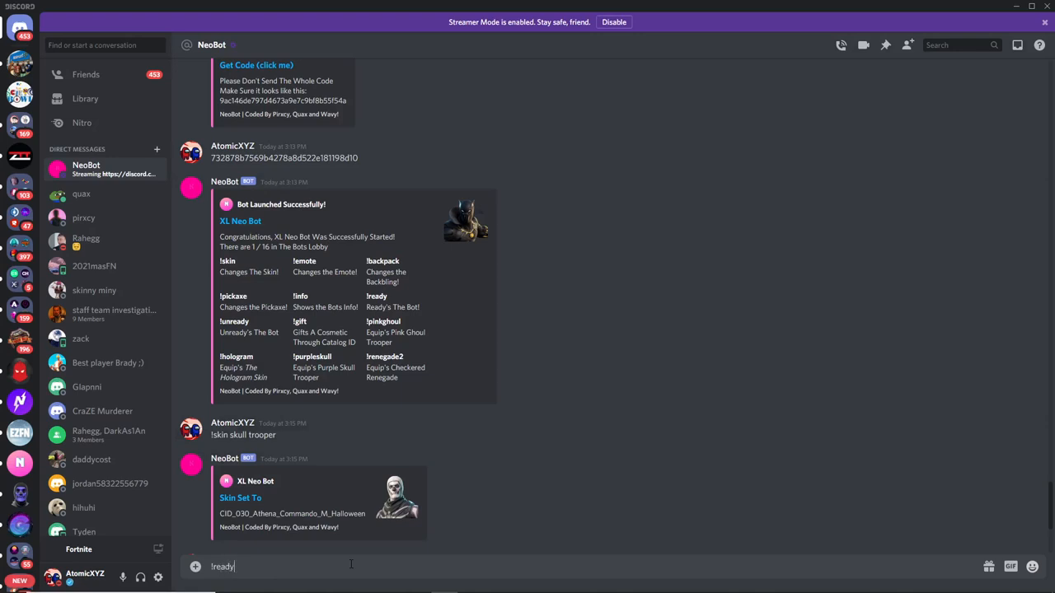
{"action": "key", "text": "Return"}
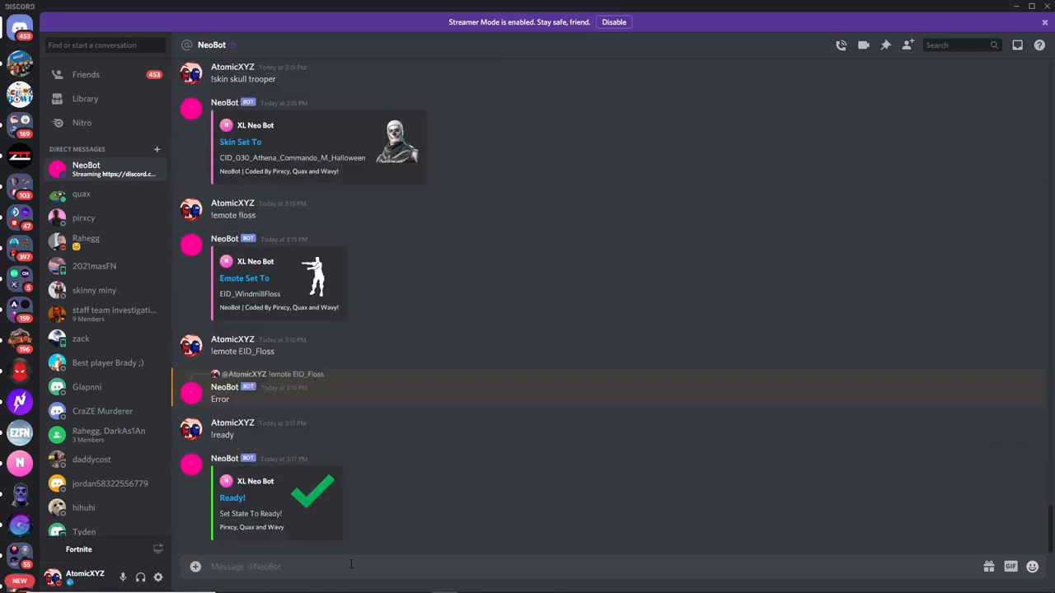
{"action": "key", "text": "alt+Tab"}
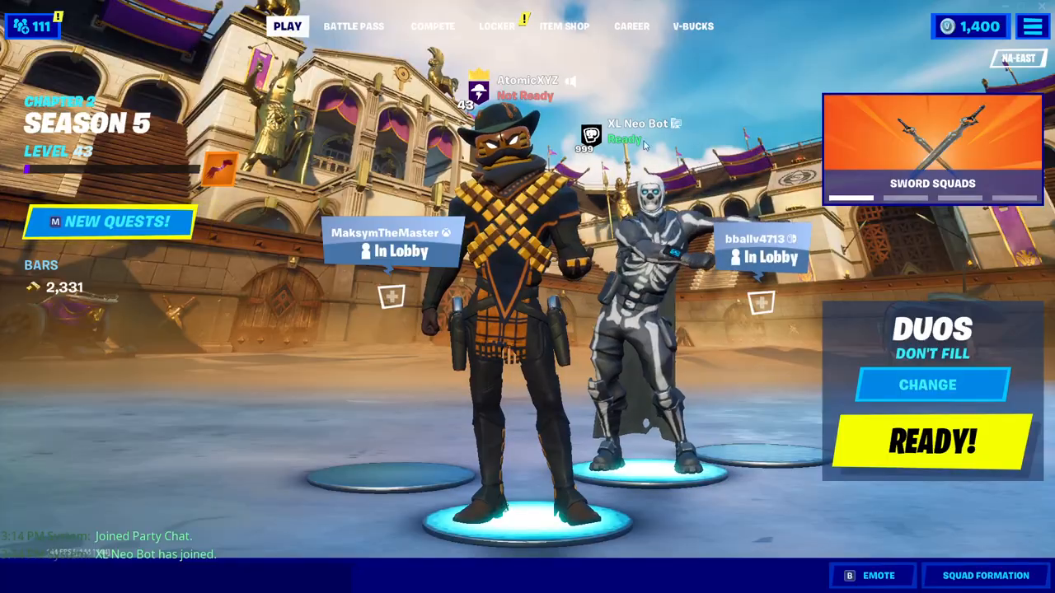
{"action": "key", "text": "alt+Tab"}
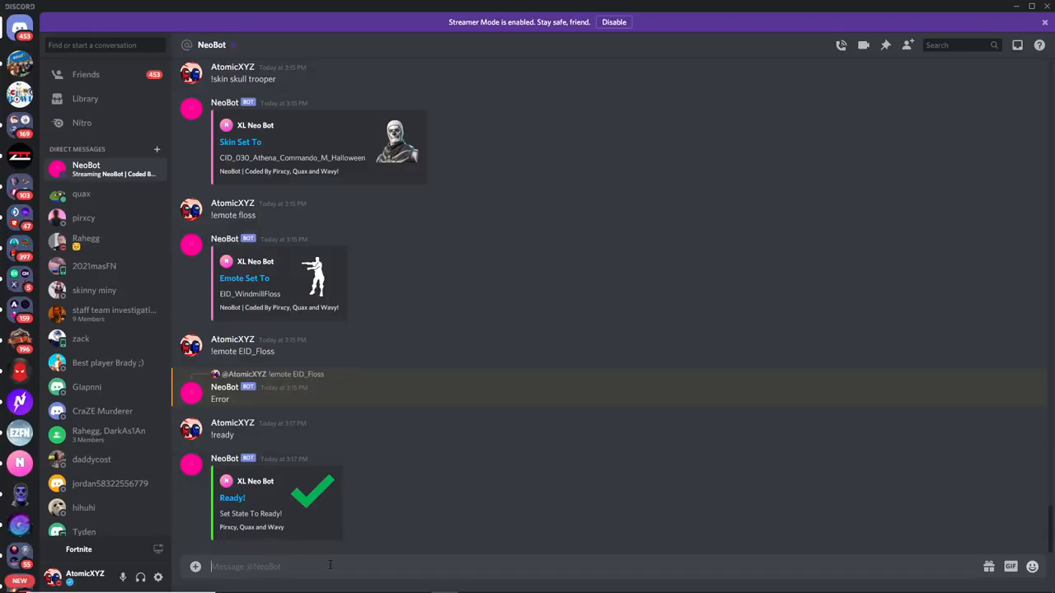
{"action": "type", "text": "!unready"}
{"action": "key", "text": "Return"}
{"action": "key", "text": "alt+Tab"}
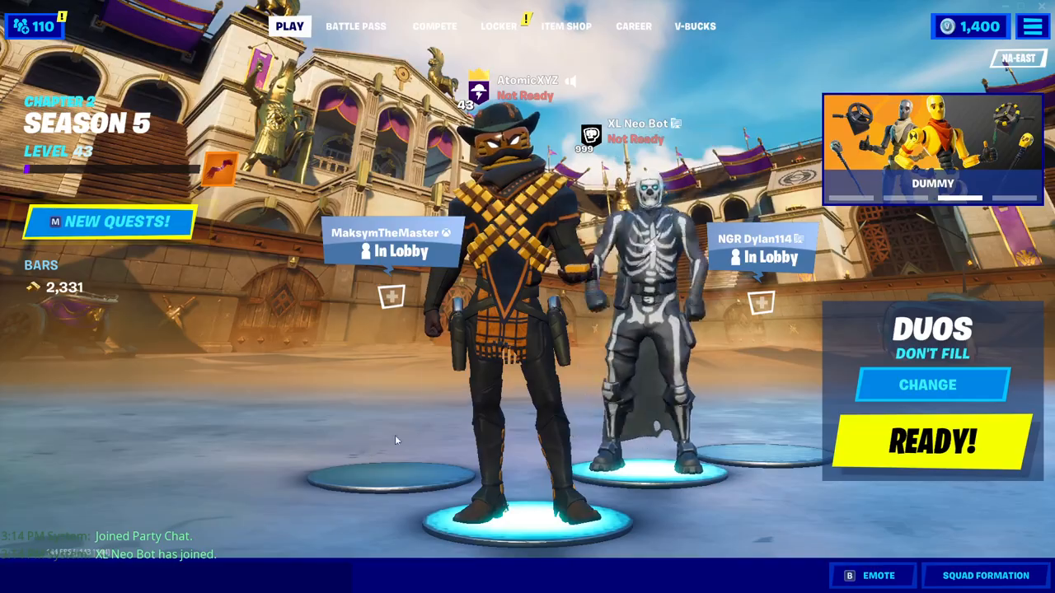
{"action": "key", "text": "alt+Tab"}
{"action": "scroll", "coordinate": [441, 494], "scroll_direction": "up", "scroll_amount": 4}
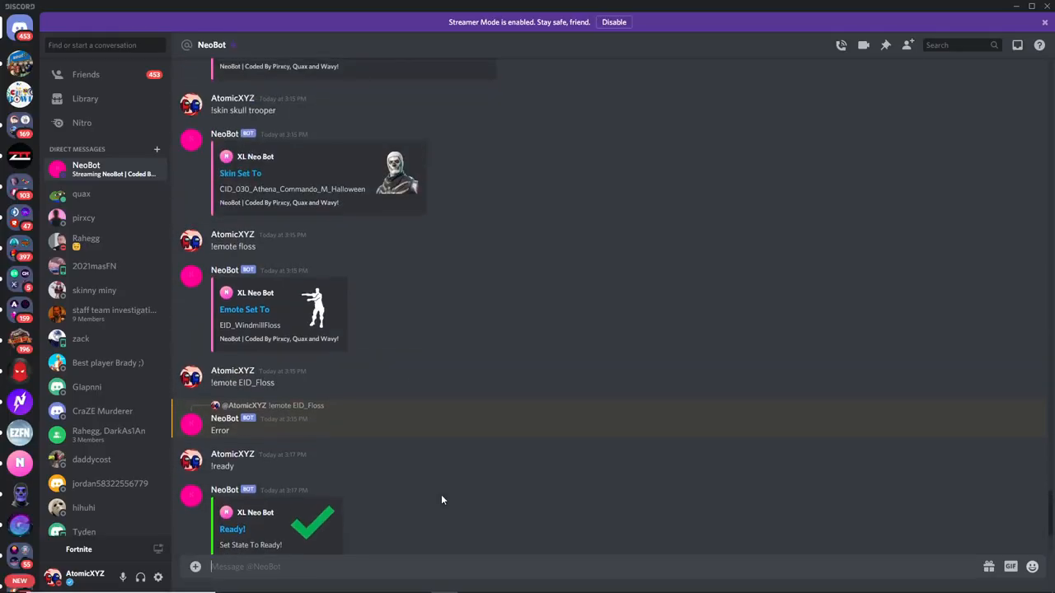
{"action": "scroll", "coordinate": [355, 426], "scroll_direction": "up", "scroll_amount": 1}
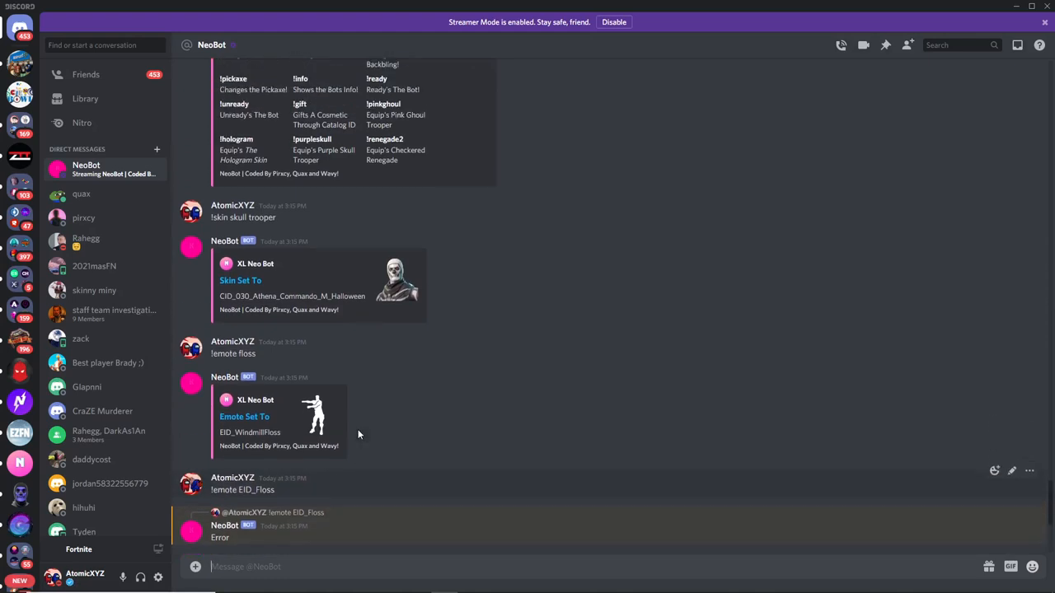
{"action": "scroll", "coordinate": [390, 426], "scroll_direction": "up", "scroll_amount": 3}
{"action": "scroll", "coordinate": [391, 426], "scroll_direction": "up", "scroll_amount": 1}
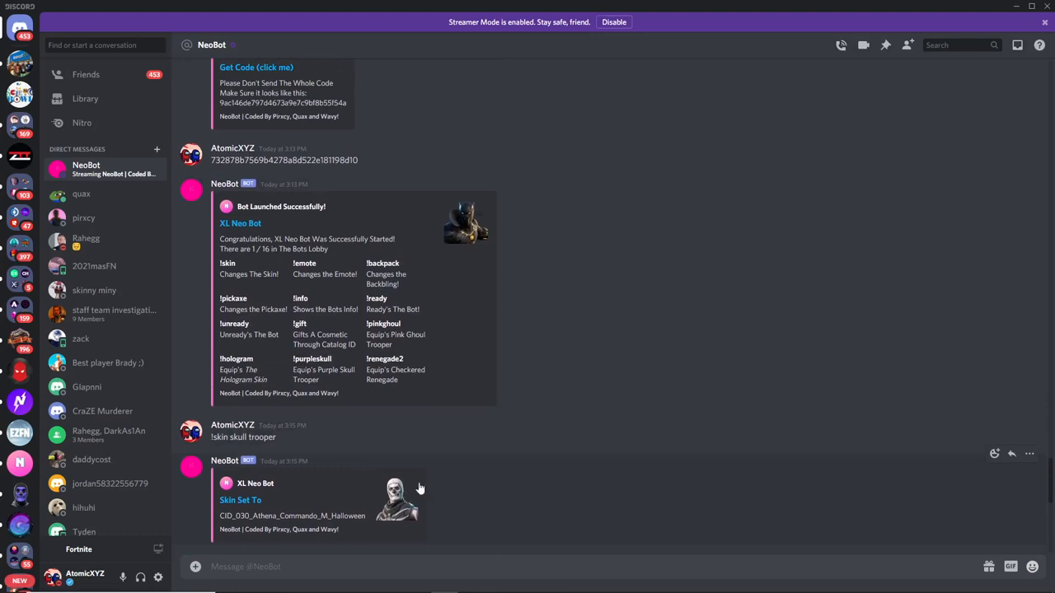
Step: Reuse the !purpleskull command from the list and send it to the bot
{"action": "mouse_move", "coordinate": [286, 361]}
{"action": "left_mouse_down"}
{"action": "mouse_move", "coordinate": [330, 360]}
{"action": "mouse_move", "coordinate": [294, 360]}
{"action": "left_mouse_up"}
{"action": "left_click", "coordinate": [337, 363]}
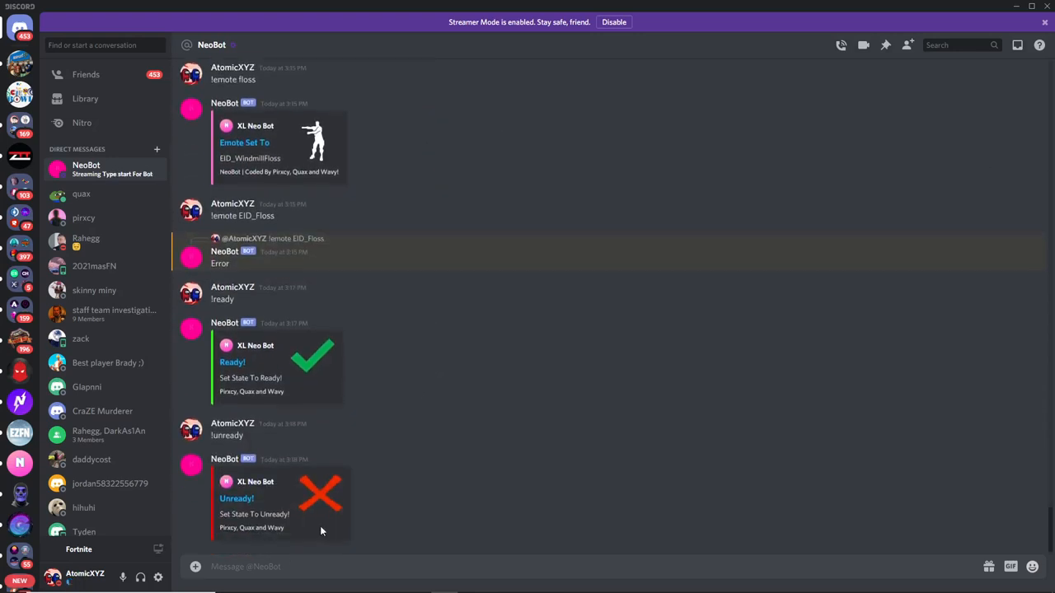
{"action": "type", "text": "!purpleskull"}
{"action": "key", "text": "Return"}
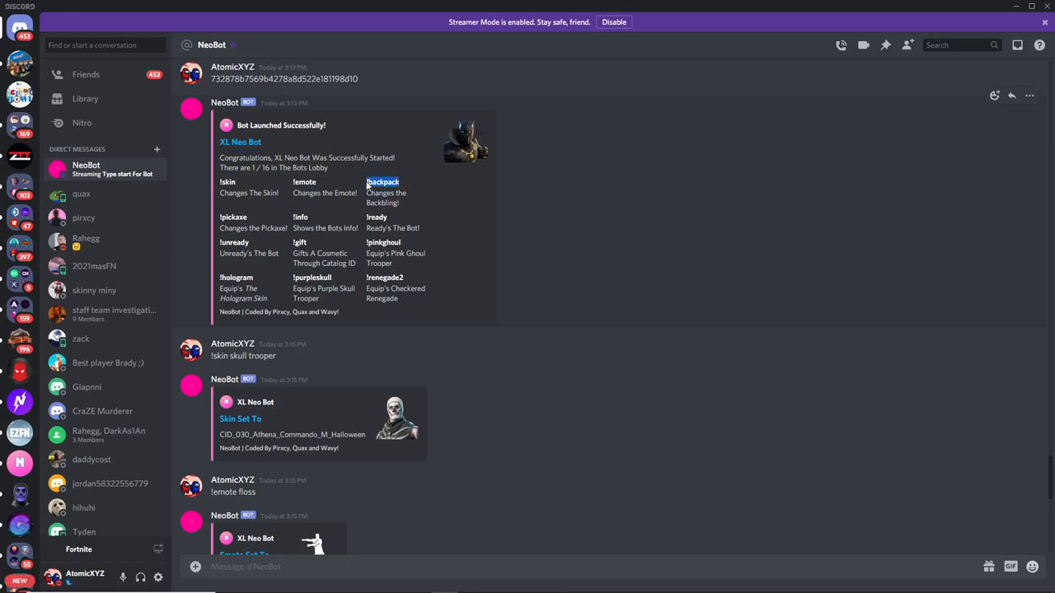
Step: Send '!backpack ghost portal' so NeoBot equips the Ghost Portal backpack on the bot
{"action": "key", "text": "ctrl+c"}
{"action": "scroll", "coordinate": [483, 459], "scroll_direction": "down", "scroll_amount": 5}
{"action": "scroll", "coordinate": [473, 471], "scroll_direction": "down", "scroll_amount": 2}
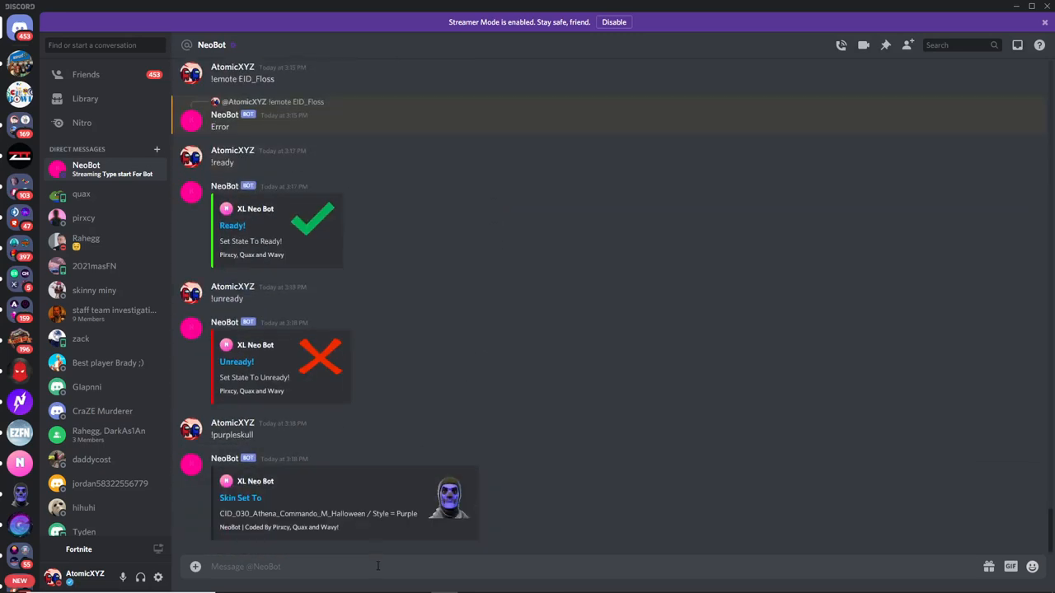
{"action": "left_click", "coordinate": [376, 566]}
{"action": "key", "text": "ctrl+v"}
{"action": "key", "text": "Return"}
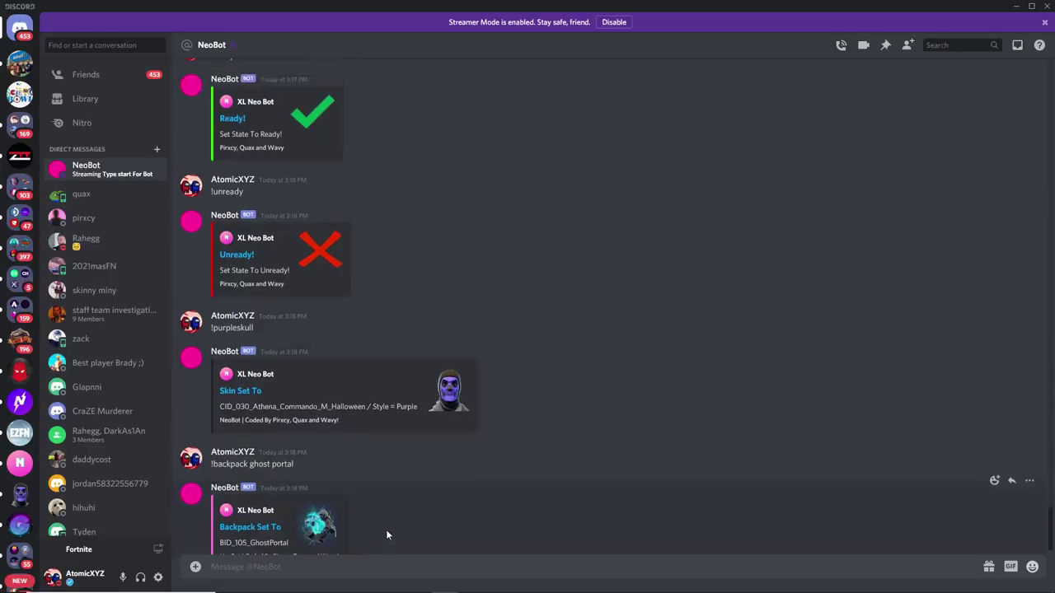
{"action": "scroll", "coordinate": [379, 486], "scroll_direction": "up", "scroll_amount": 2}
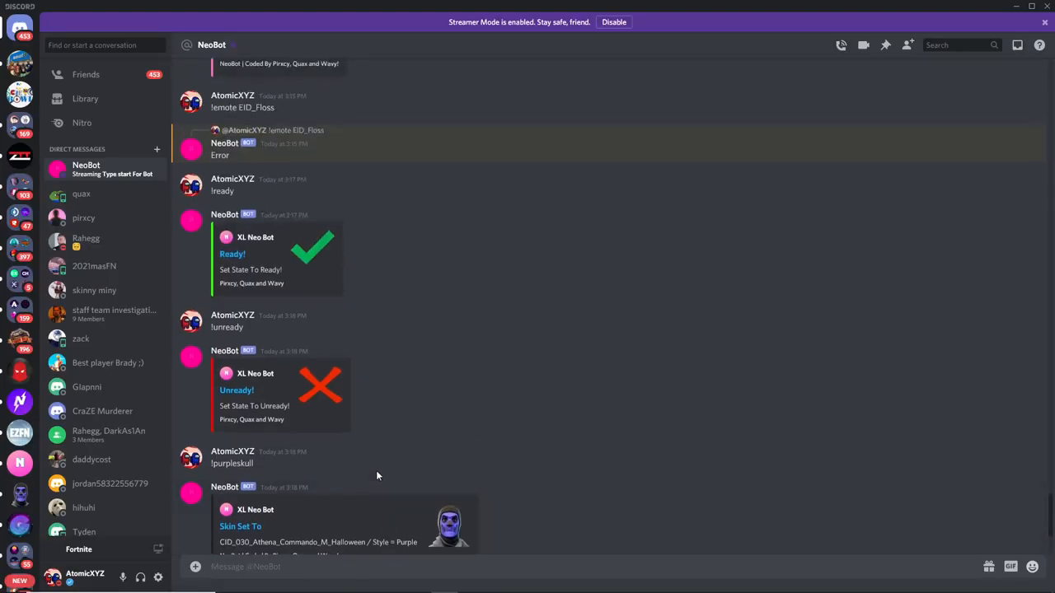
{"action": "scroll", "coordinate": [375, 470], "scroll_direction": "down", "scroll_amount": 3}
{"action": "scroll", "coordinate": [375, 476], "scroll_direction": "up", "scroll_amount": 2}
{"action": "scroll", "coordinate": [375, 476], "scroll_direction": "up", "scroll_amount": 4}
{"action": "scroll", "coordinate": [378, 470], "scroll_direction": "up", "scroll_amount": 2}
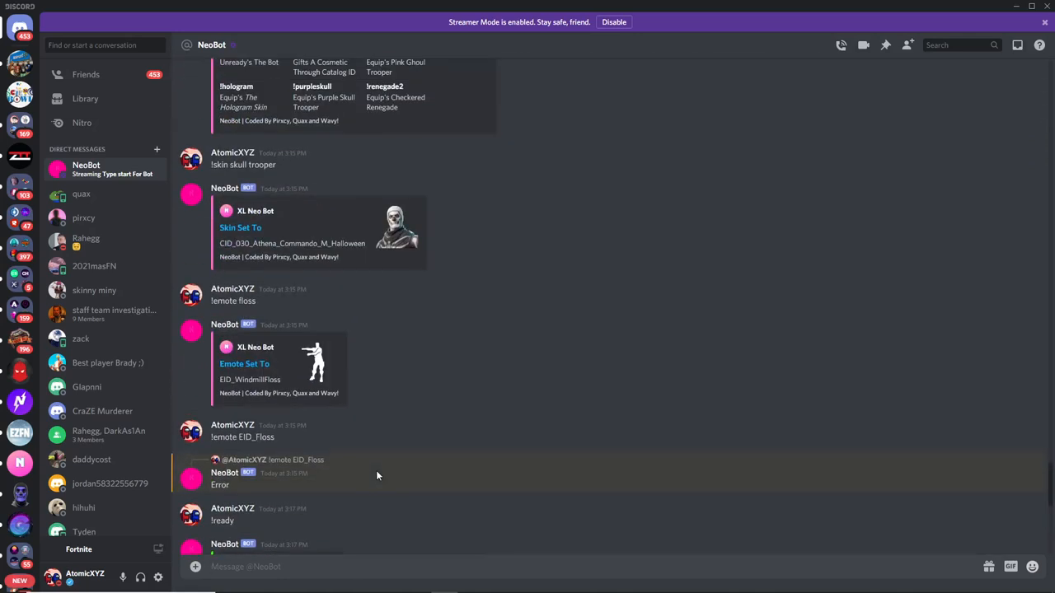
{"action": "scroll", "coordinate": [395, 395], "scroll_direction": "up", "scroll_amount": 1}
Step: Send '!pinkghoul' to switch the bot to the Pink Ghoul Trooper skin
{"action": "mouse_move", "coordinate": [367, 327]}
{"action": "left_mouse_down"}
{"action": "mouse_move", "coordinate": [407, 328]}
{"action": "mouse_move", "coordinate": [397, 326]}
{"action": "left_mouse_up"}
{"action": "left_click", "coordinate": [412, 327]}
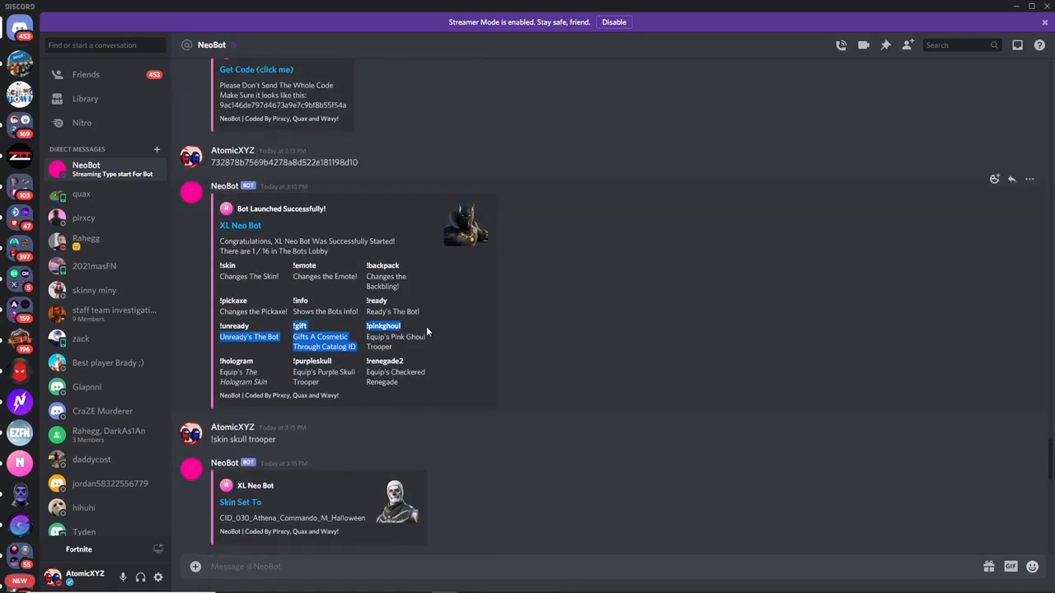
{"action": "left_click", "coordinate": [402, 330]}
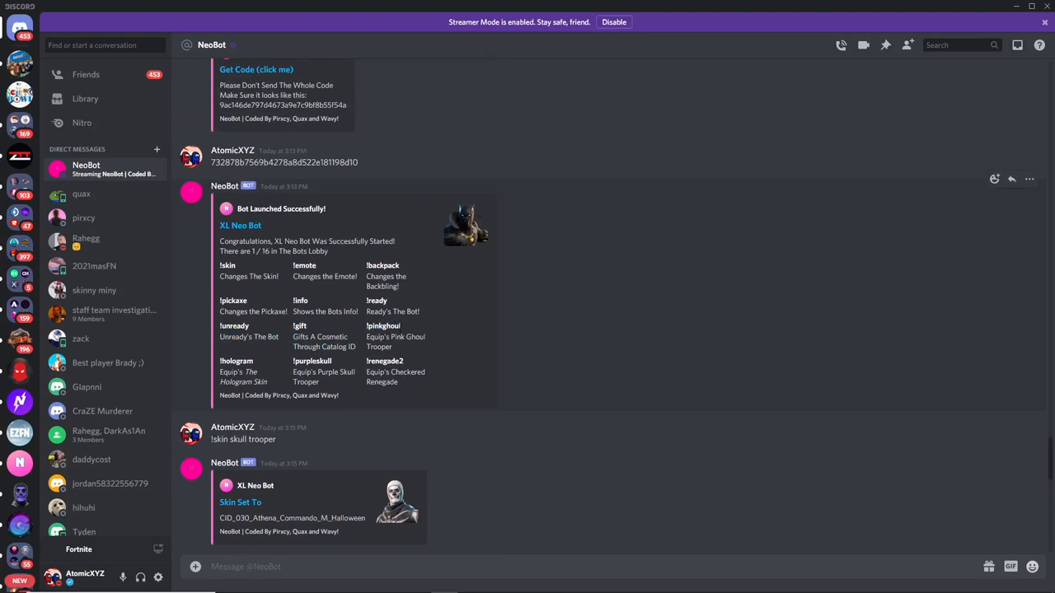
{"action": "left_click_drag", "start_coordinate": [401, 327], "coordinate": [366, 326]}
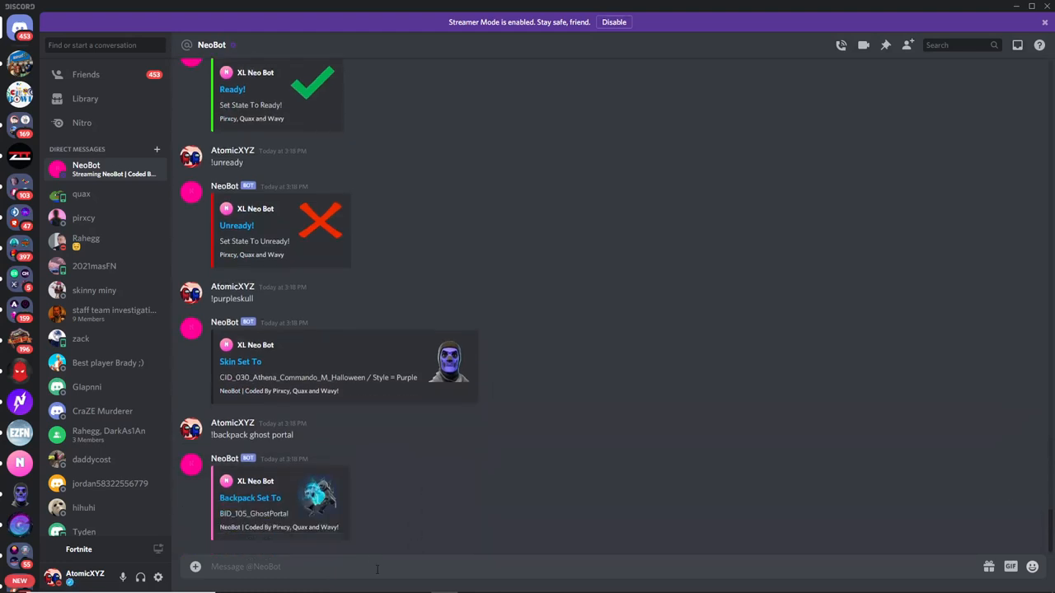
{"action": "type", "text": "!"}
{"action": "type", "text": "l"}
{"action": "key", "text": "Return"}
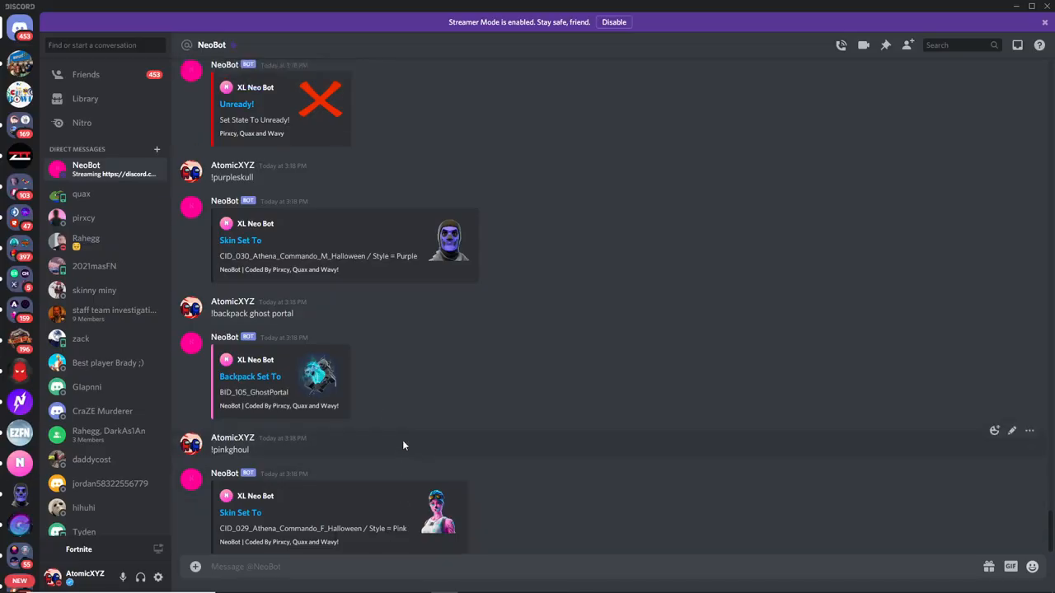
{"action": "scroll", "coordinate": [402, 440], "scroll_direction": "up", "scroll_amount": 4}
{"action": "scroll", "coordinate": [402, 438], "scroll_direction": "up", "scroll_amount": 4}
{"action": "scroll", "coordinate": [381, 329], "scroll_direction": "up", "scroll_amount": 4}
{"action": "scroll", "coordinate": [396, 304], "scroll_direction": "up", "scroll_amount": 3}
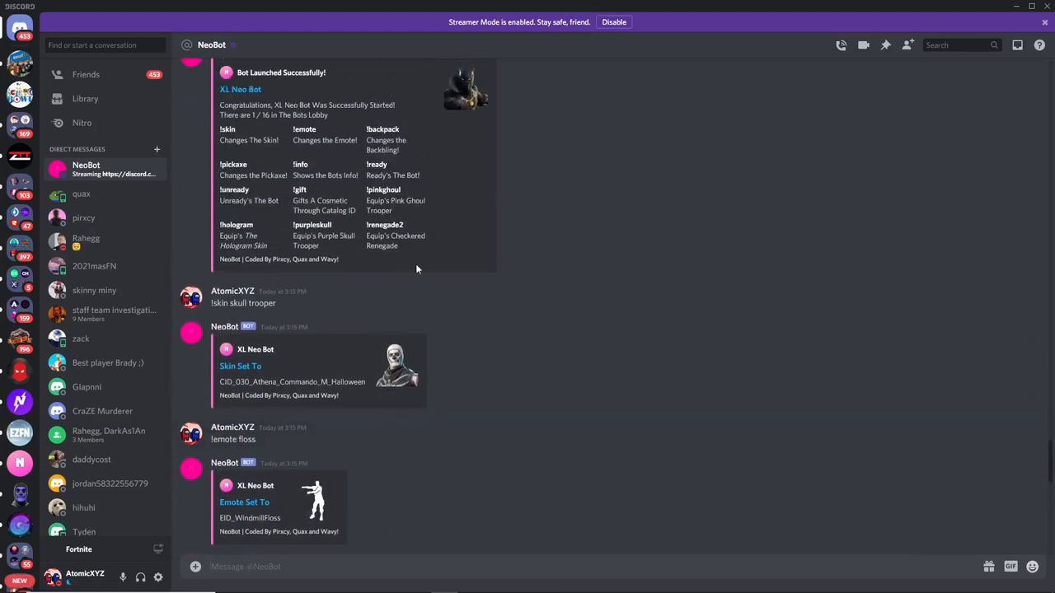
{"action": "scroll", "coordinate": [443, 433], "scroll_direction": "down", "scroll_amount": 1}
{"action": "scroll", "coordinate": [442, 433], "scroll_direction": "down", "scroll_amount": 5}
{"action": "scroll", "coordinate": [442, 432], "scroll_direction": "down", "scroll_amount": 5}
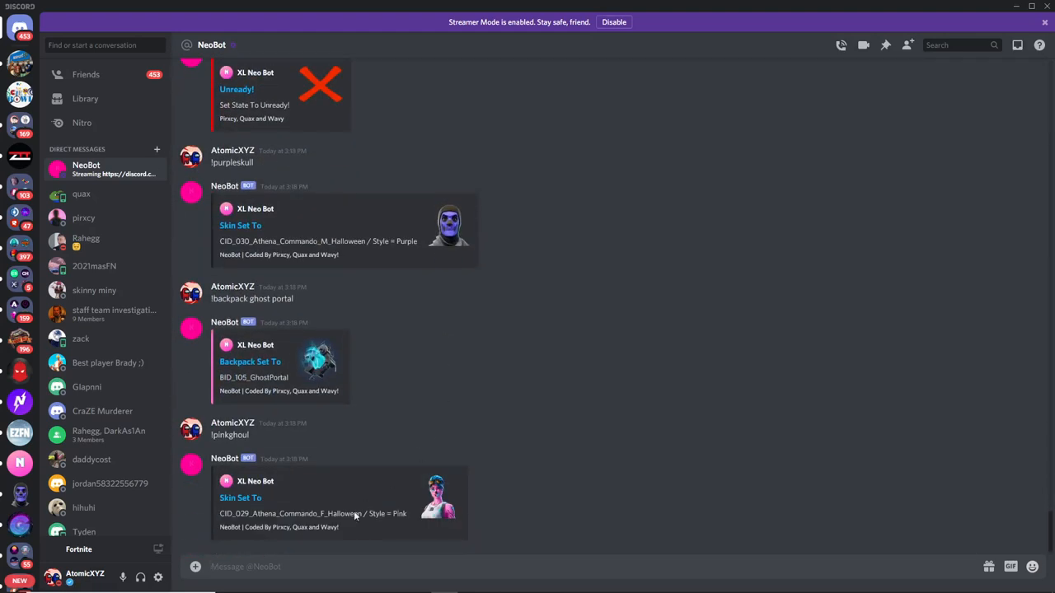
{"action": "type", "text": "!"}
Step: Send '!renegade2' so NeoBot sets the bot's skin to Checkered Renegade
{"action": "key", "text": "Return"}
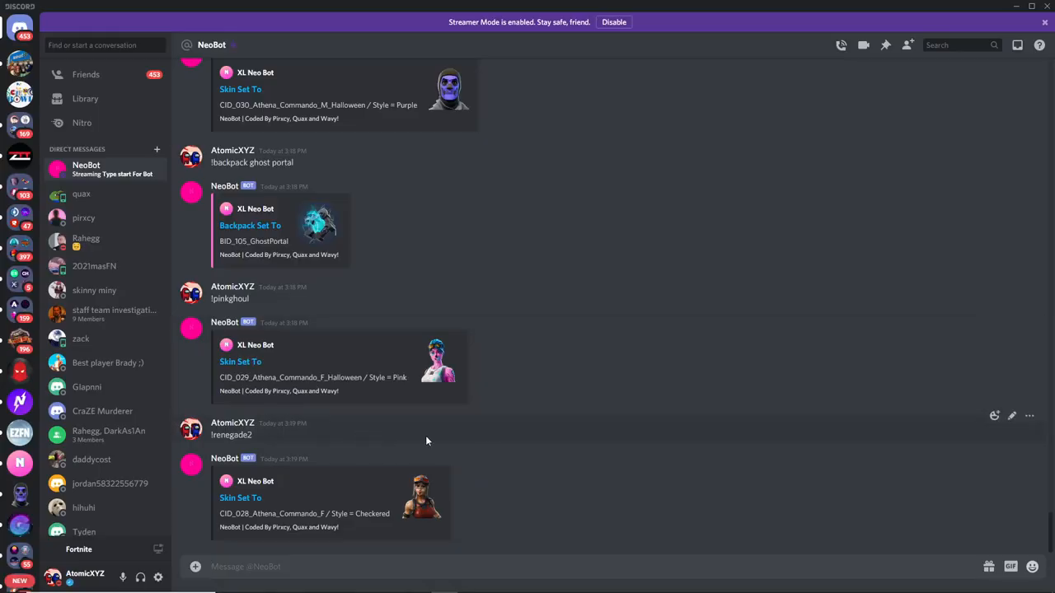
{"action": "scroll", "coordinate": [423, 441], "scroll_direction": "up", "scroll_amount": 5}
{"action": "scroll", "coordinate": [428, 436], "scroll_direction": "up", "scroll_amount": 5}
{"action": "scroll", "coordinate": [427, 436], "scroll_direction": "up", "scroll_amount": 5}
{"action": "scroll", "coordinate": [428, 436], "scroll_direction": "up", "scroll_amount": 5}
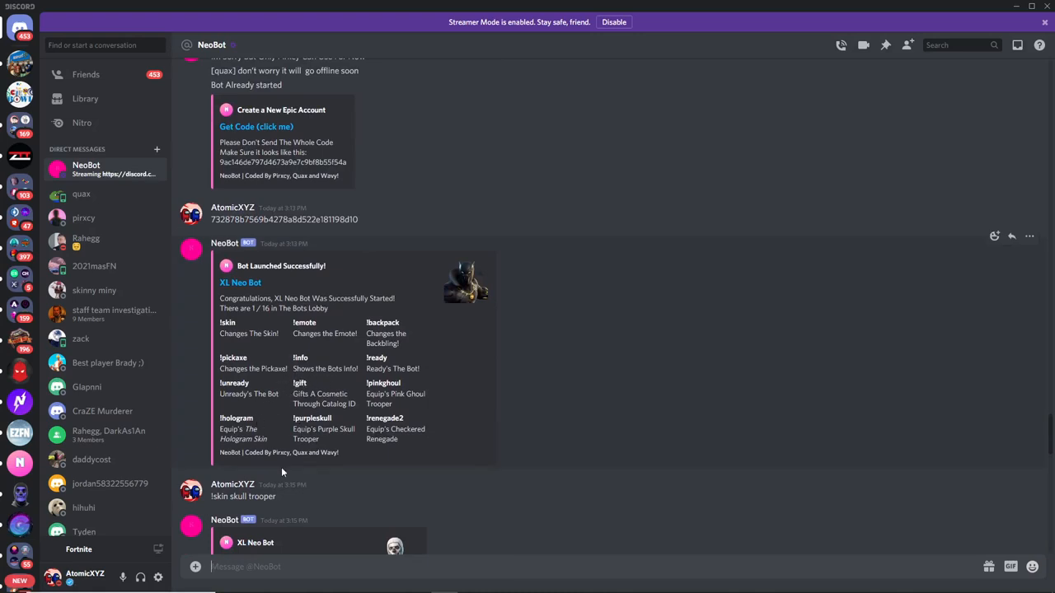
{"action": "scroll", "coordinate": [350, 482], "scroll_direction": "down", "scroll_amount": 5}
{"action": "scroll", "coordinate": [350, 482], "scroll_direction": "down", "scroll_amount": 5}
{"action": "scroll", "coordinate": [349, 482], "scroll_direction": "down", "scroll_amount": 2}
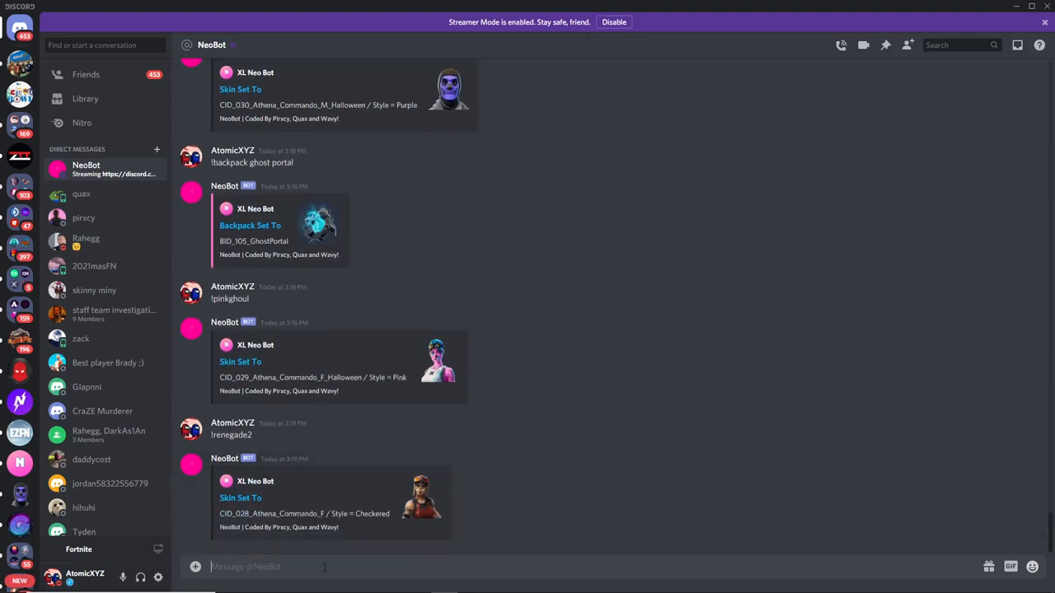
{"action": "type", "text": "!h"}
{"action": "type", "text": "ologram"}
Step: Send '!hologram' and check the Fortnite lobby to see the bot wearing the Hologram skin
{"action": "key", "text": "Return"}
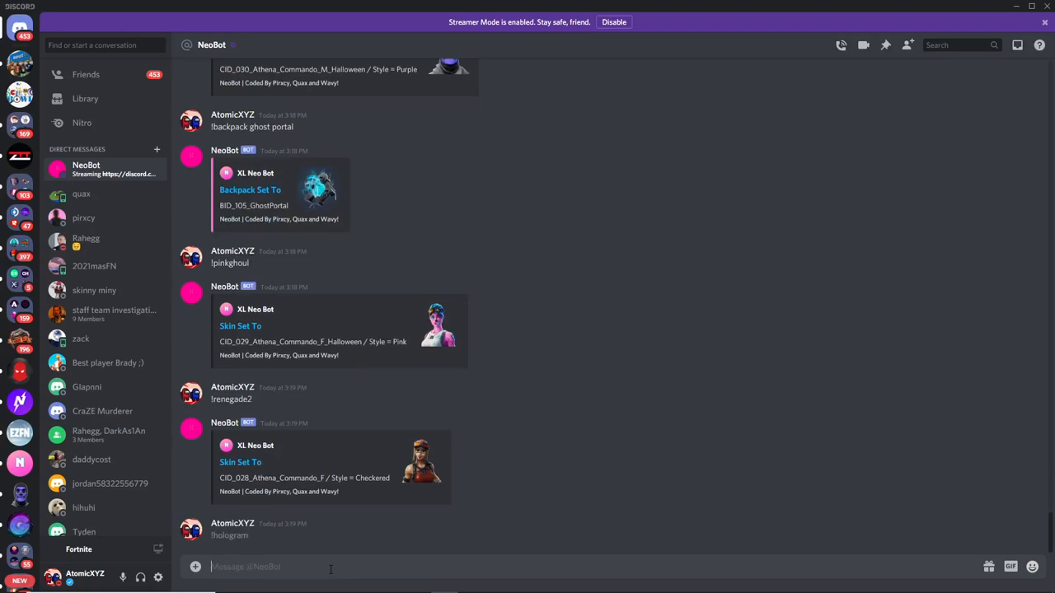
{"action": "key", "text": "alt+Tab"}
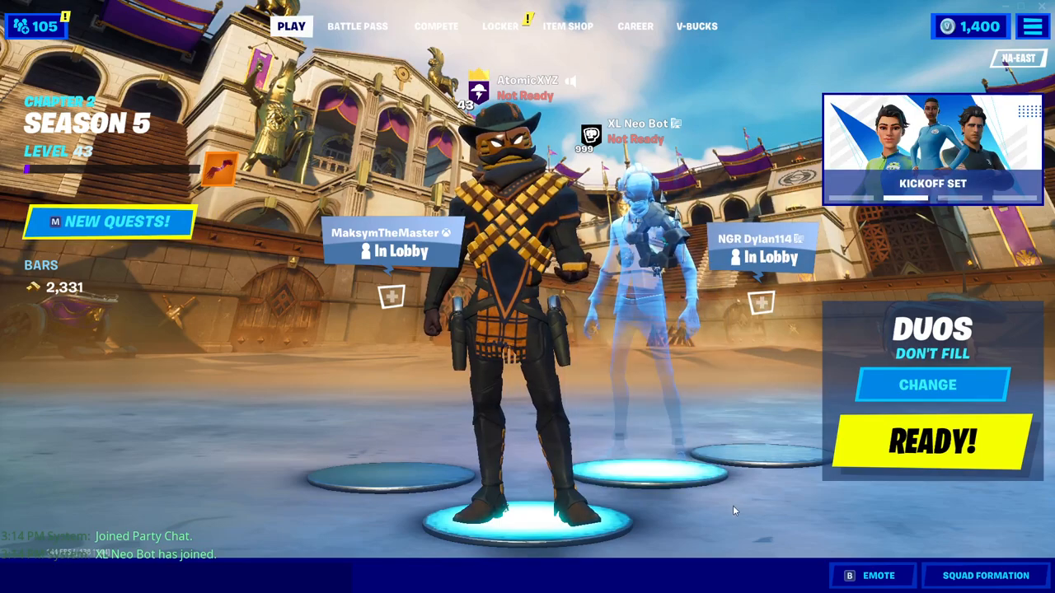
{"action": "key", "text": "alt+Tab"}
{"action": "key", "text": "alt+Tab"}
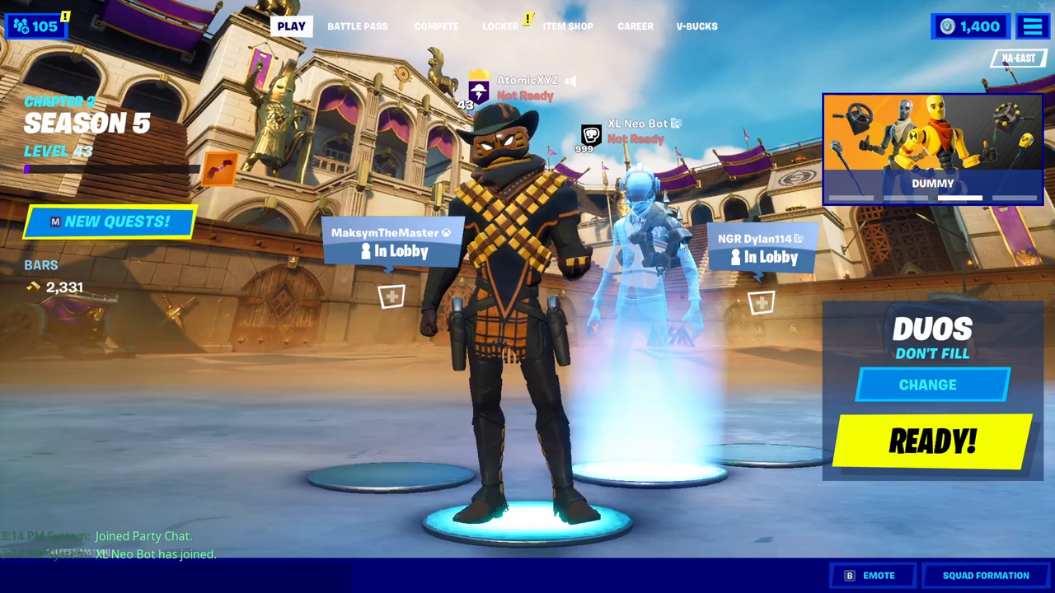
{"action": "key", "text": "alt+Tab"}
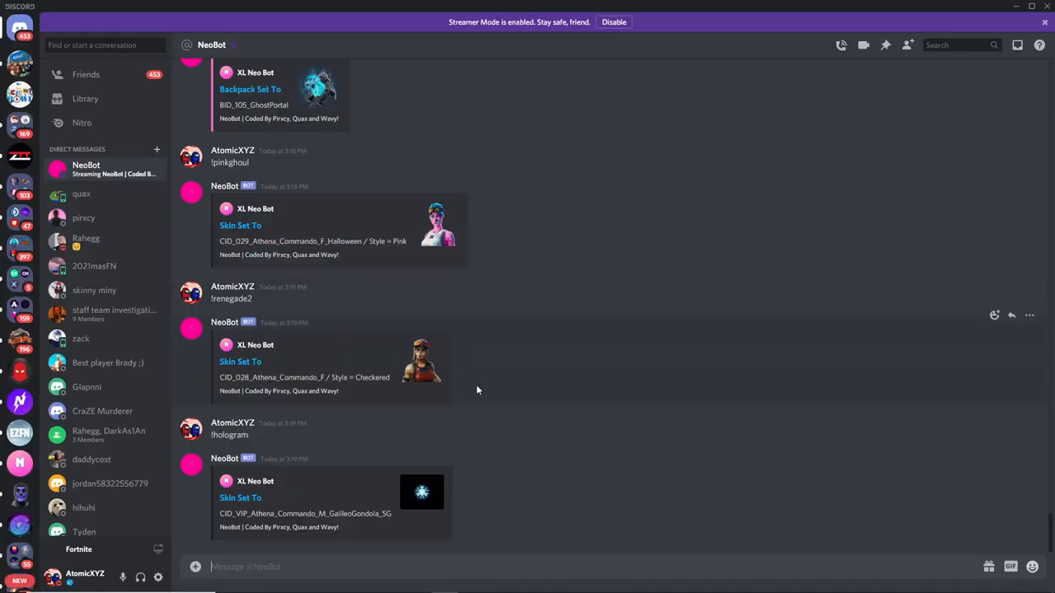
{"action": "scroll", "coordinate": [477, 385], "scroll_direction": "up", "scroll_amount": 5}
{"action": "scroll", "coordinate": [476, 385], "scroll_direction": "up", "scroll_amount": 5}
{"action": "scroll", "coordinate": [477, 385], "scroll_direction": "up", "scroll_amount": 5}
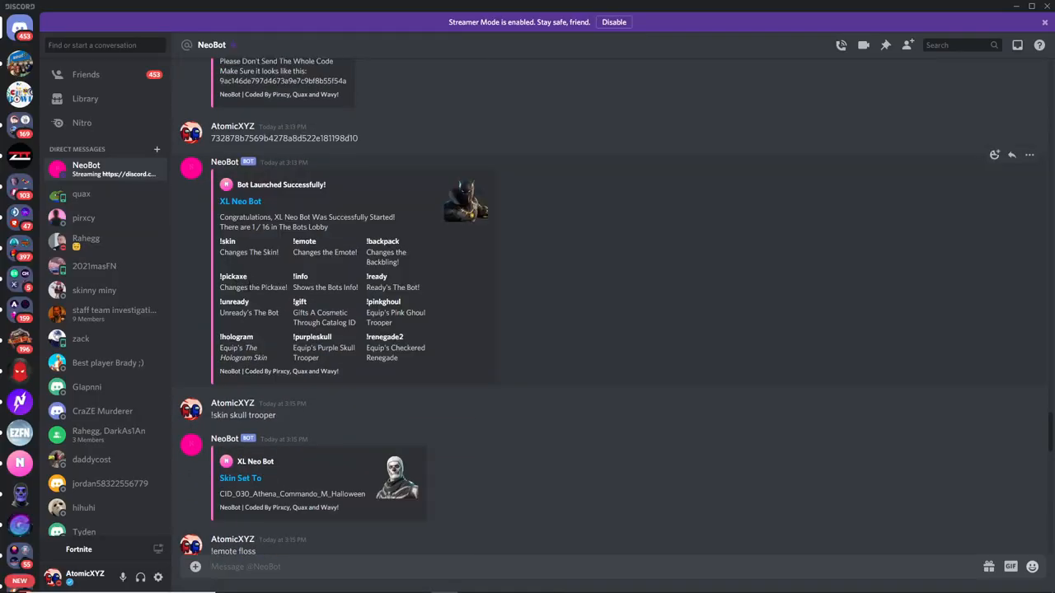
{"action": "scroll", "coordinate": [424, 360], "scroll_direction": "down", "scroll_amount": 5}
{"action": "scroll", "coordinate": [425, 360], "scroll_direction": "down", "scroll_amount": 5}
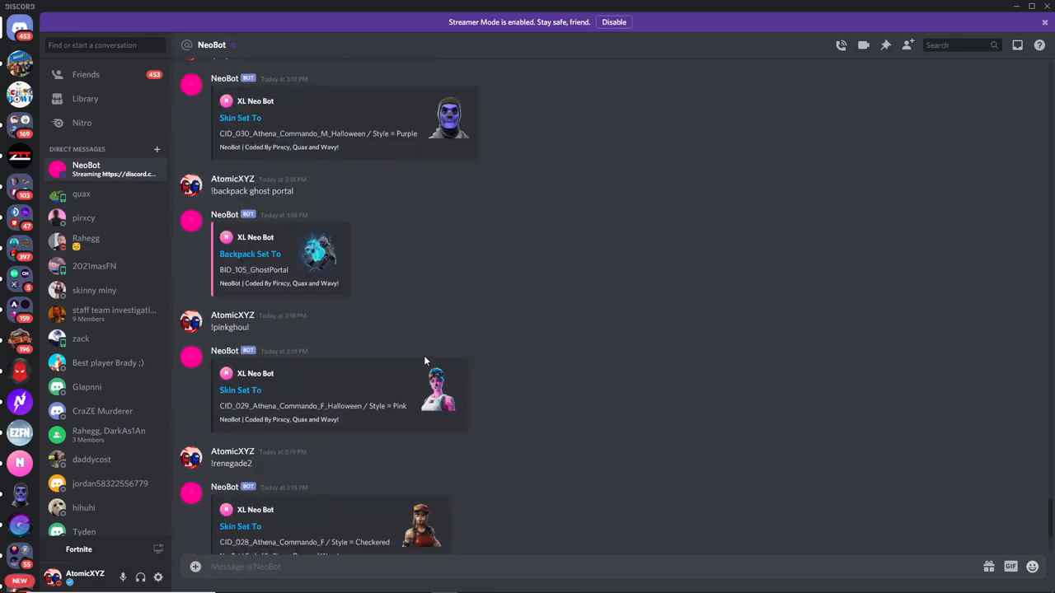
{"action": "scroll", "coordinate": [425, 360], "scroll_direction": "down", "scroll_amount": 3}
{"action": "key", "text": "alt+Tab"}
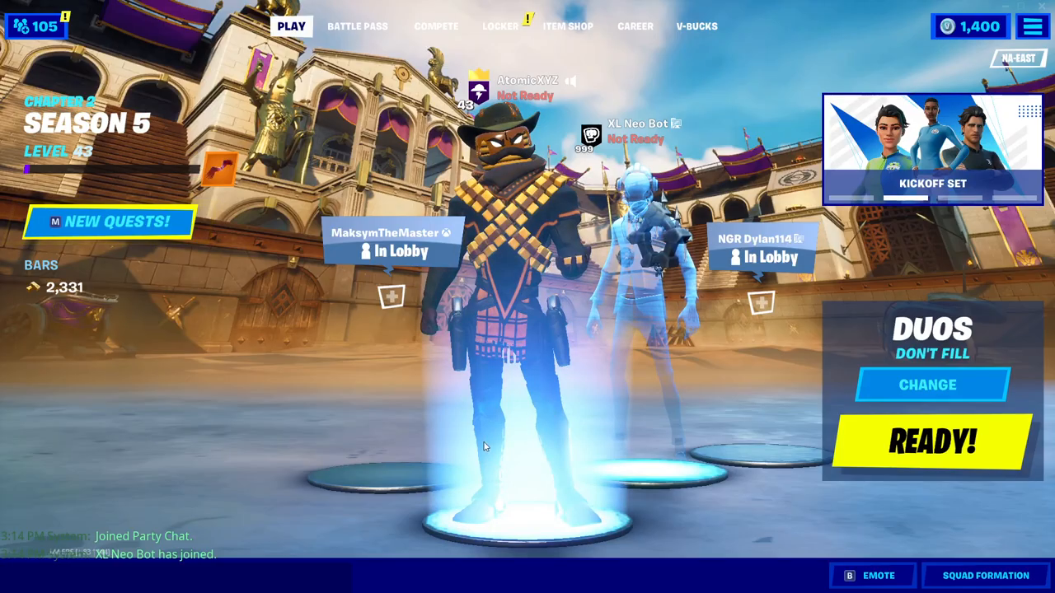
{"action": "key", "text": "alt+Tab"}
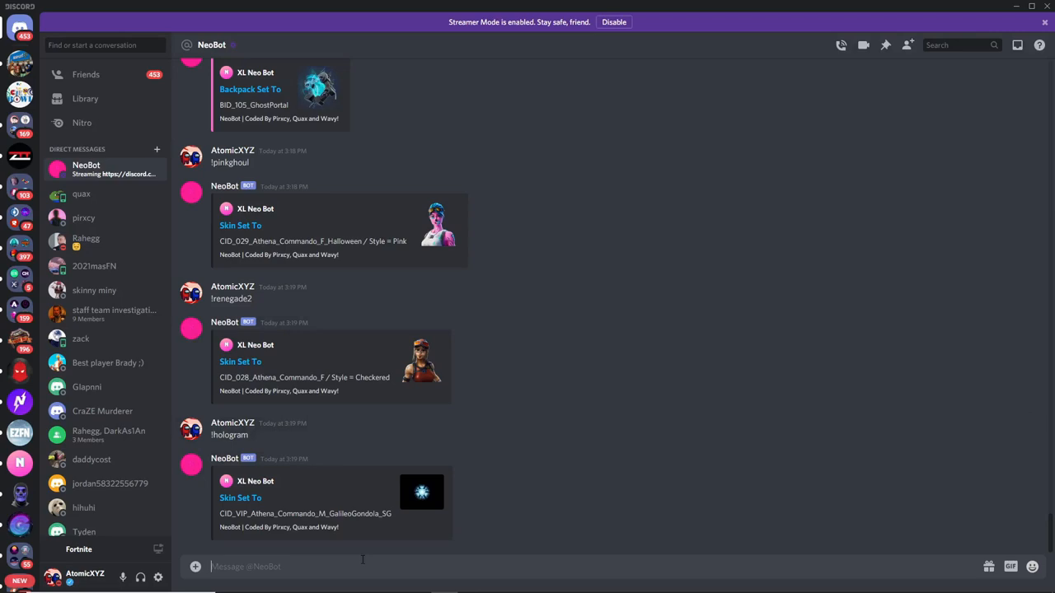
{"action": "scroll", "coordinate": [422, 310], "scroll_direction": "up", "scroll_amount": 4}
{"action": "scroll", "coordinate": [421, 310], "scroll_direction": "up", "scroll_amount": 3}
{"action": "scroll", "coordinate": [421, 310], "scroll_direction": "up", "scroll_amount": 3}
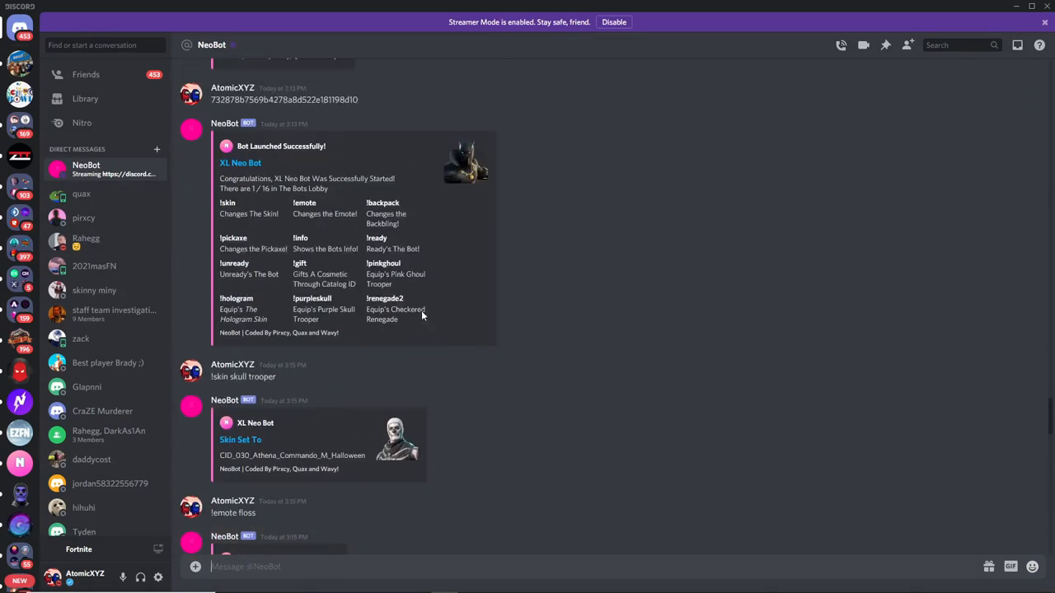